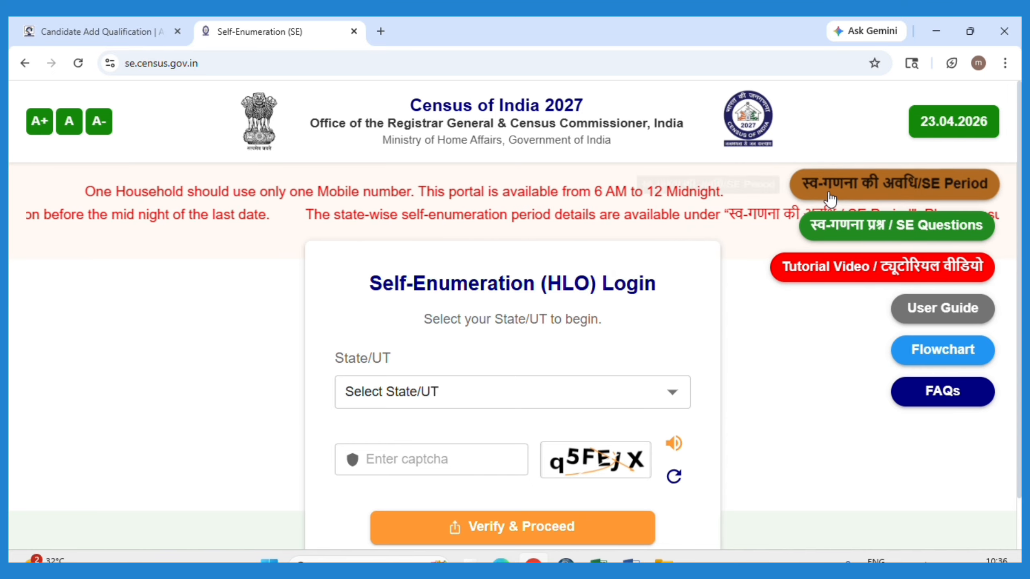
# - Open and look through the state-wise self-enumeration period timetable
pyautogui.click(808, 181)
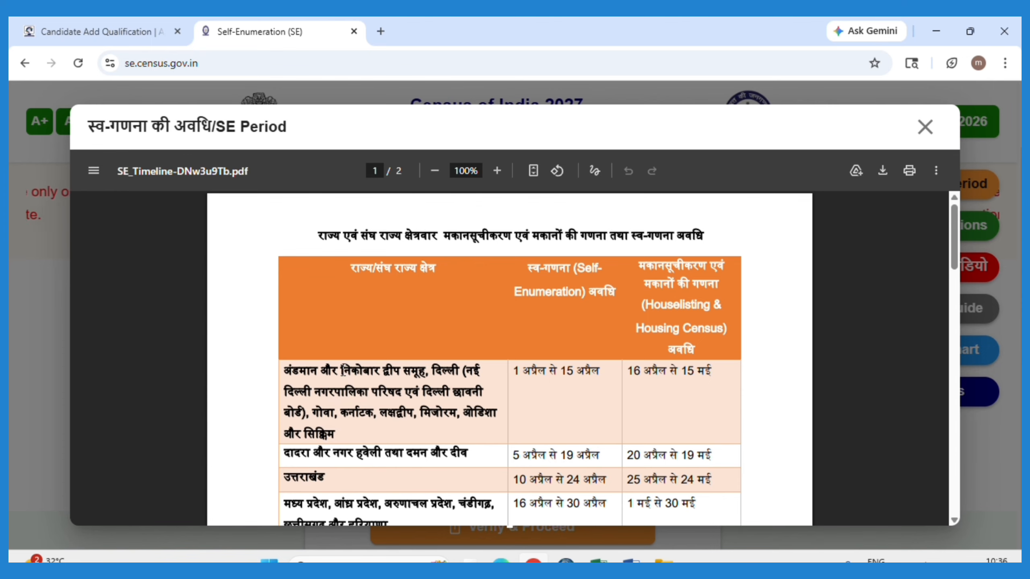
pyautogui.scroll(-2, 411, 367)
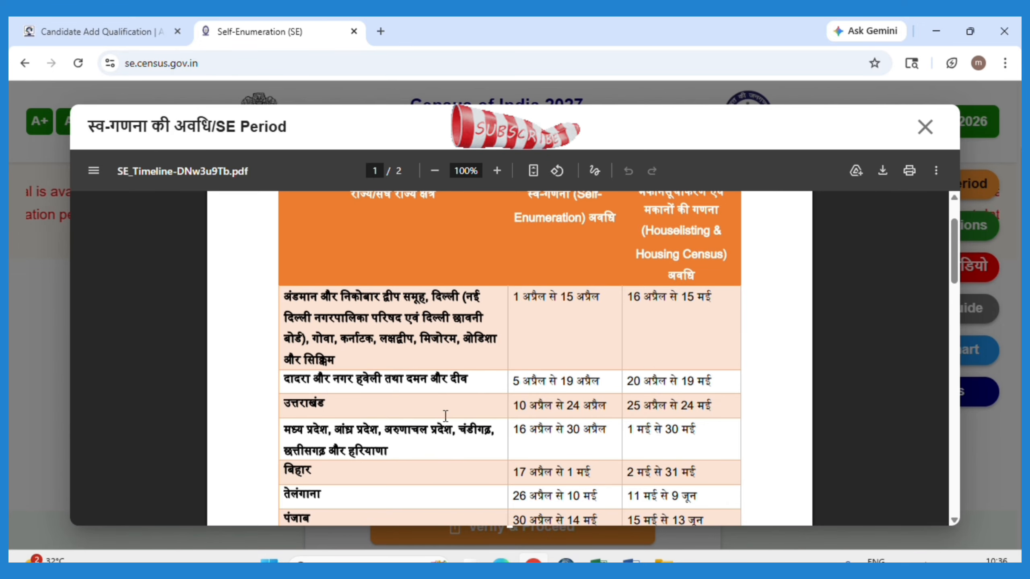
pyautogui.scroll(1, 502, 422)
pyautogui.scroll(1, 502, 422)
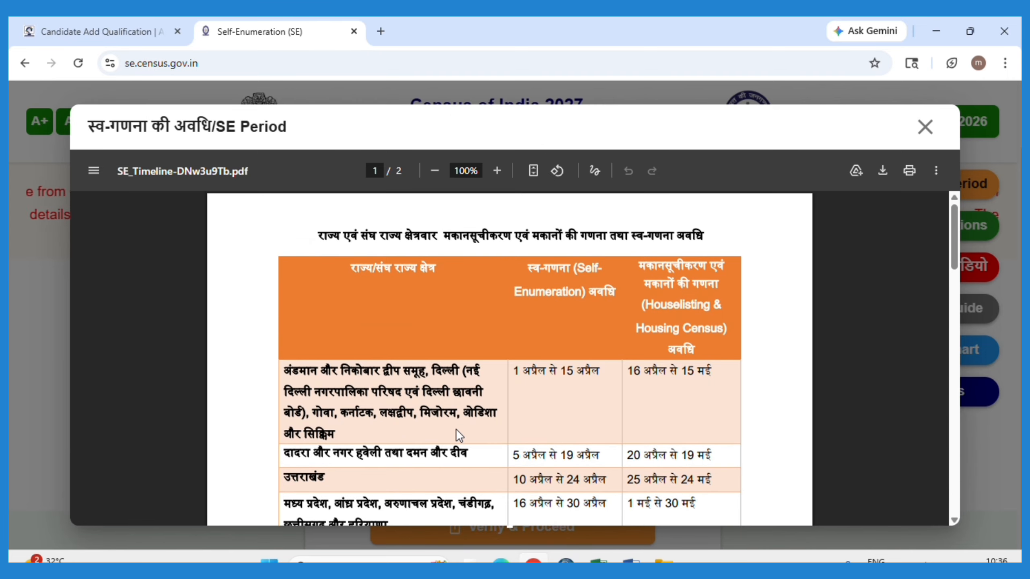
pyautogui.scroll(-2, 405, 409)
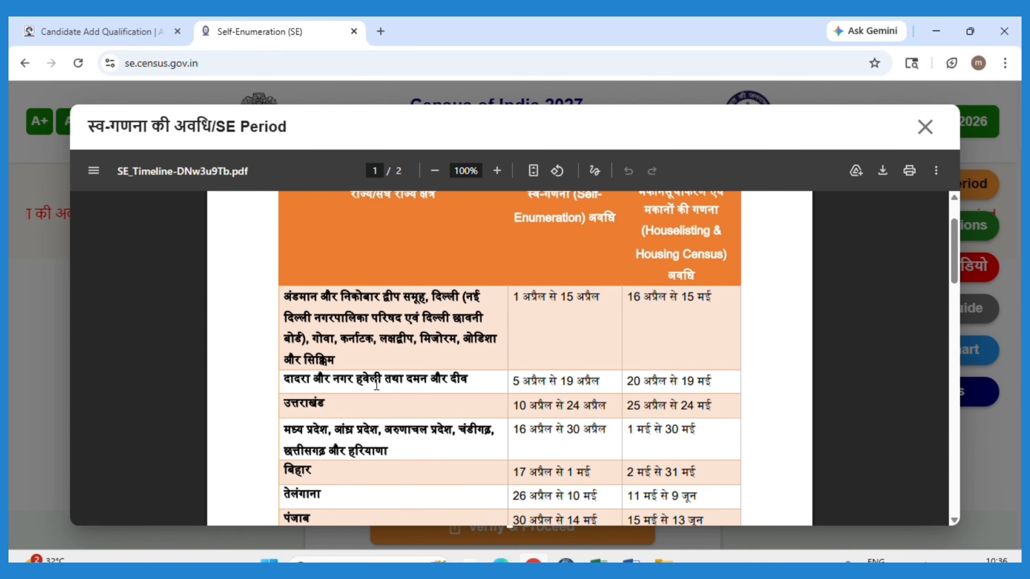
pyautogui.scroll(2, 531, 344)
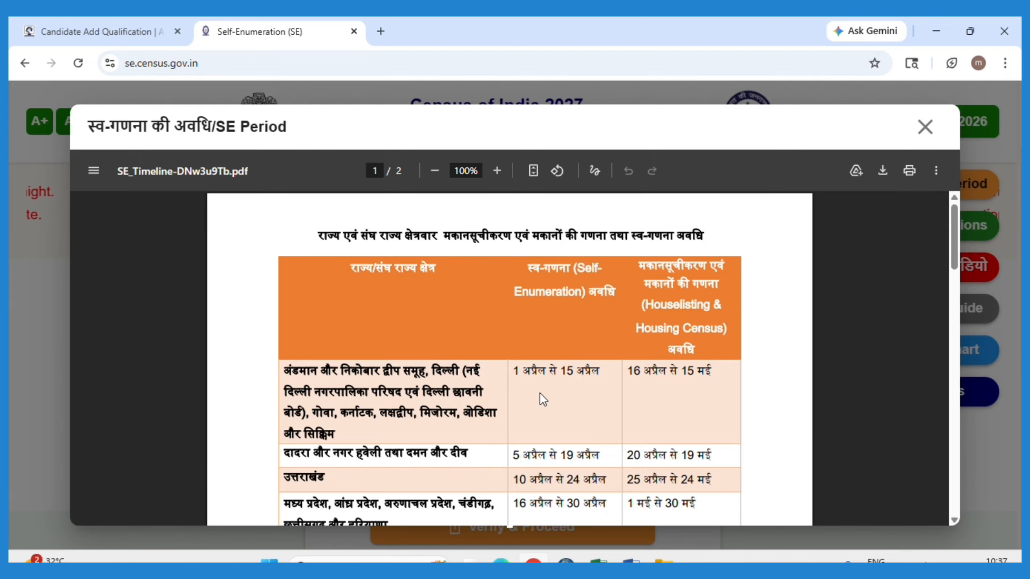
pyautogui.scroll(-2, 539, 392)
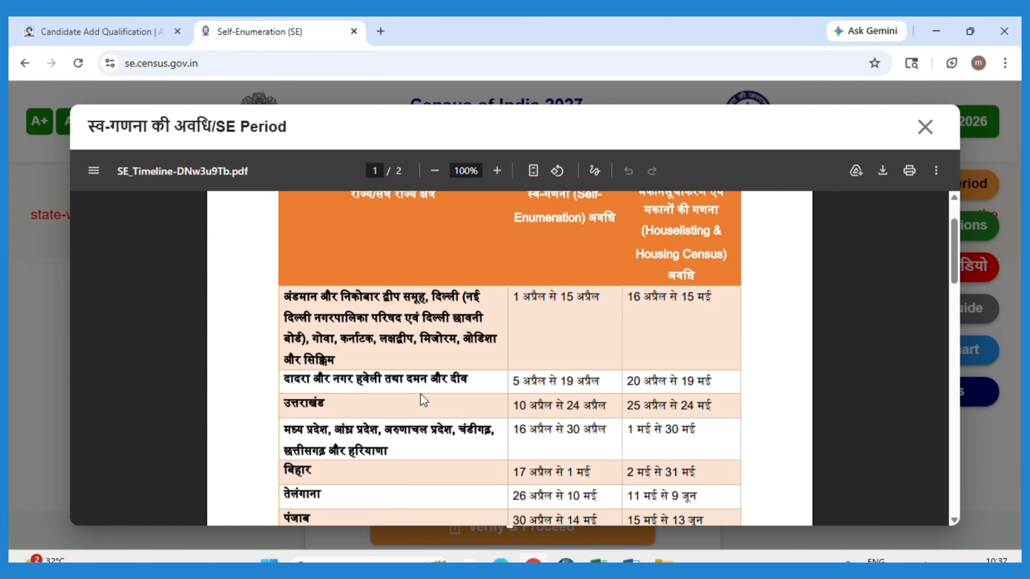
pyautogui.scroll(-4, 420, 399)
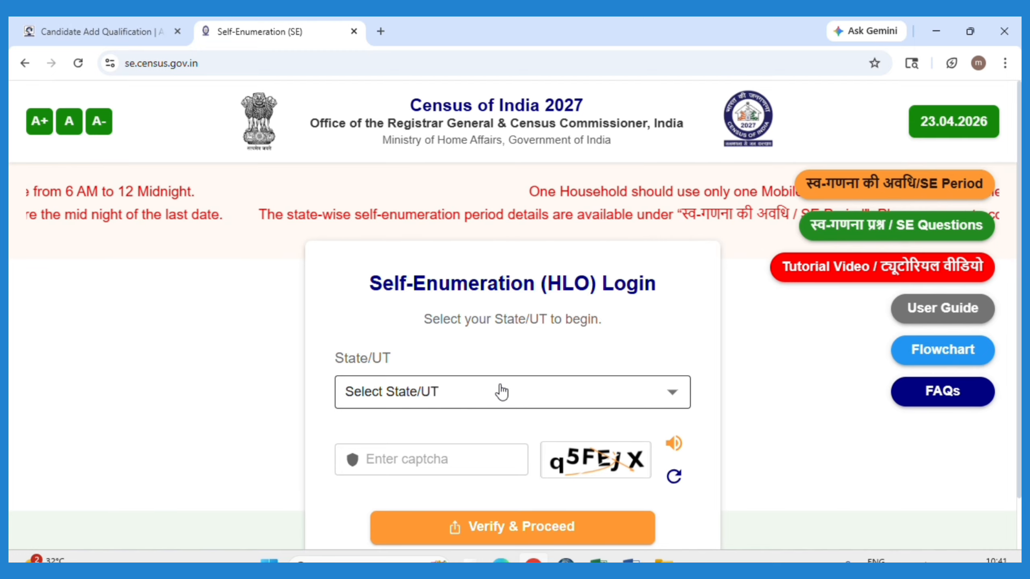
pyautogui.scroll(-1, 474, 365)
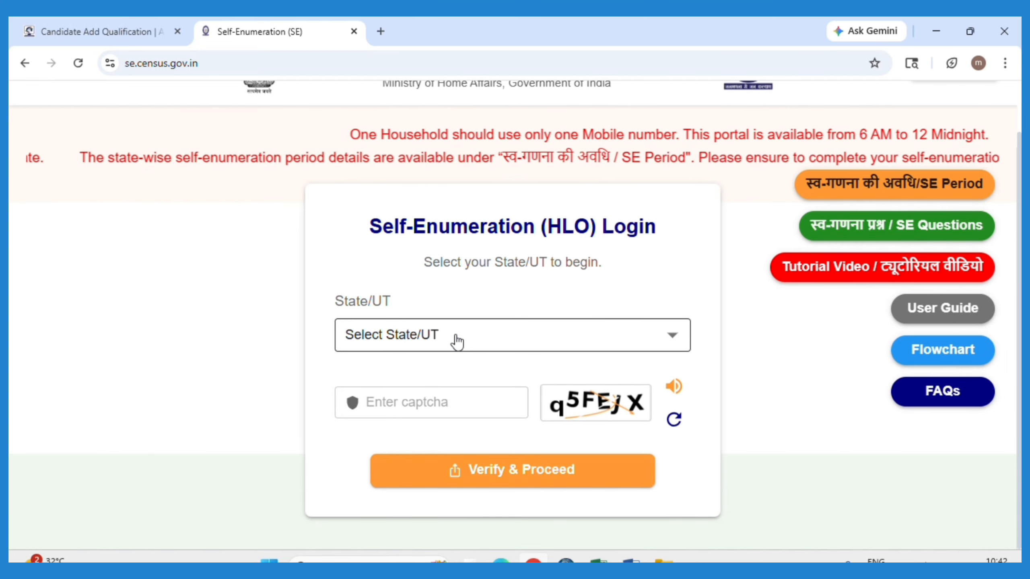
# - Choose Haryana as the State/UT, enter the captcha code, and verify to proceed
pyautogui.click(454, 341)
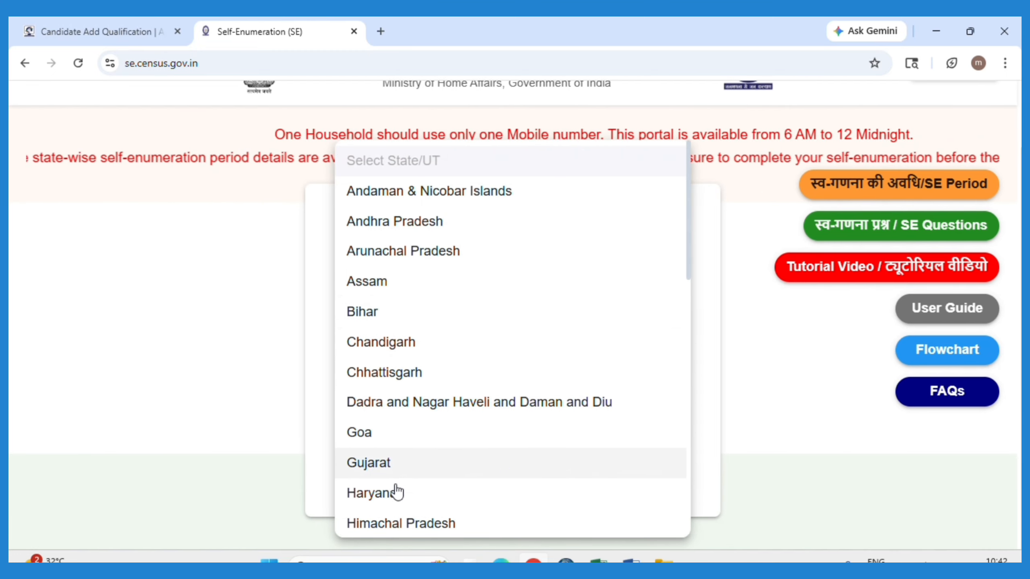
pyautogui.click(399, 501)
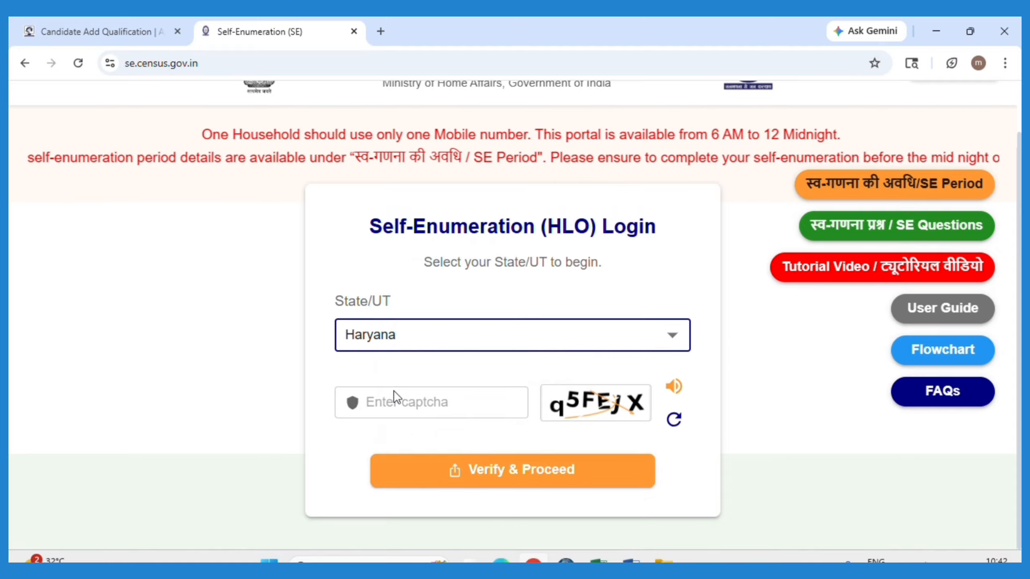
pyautogui.click(405, 403)
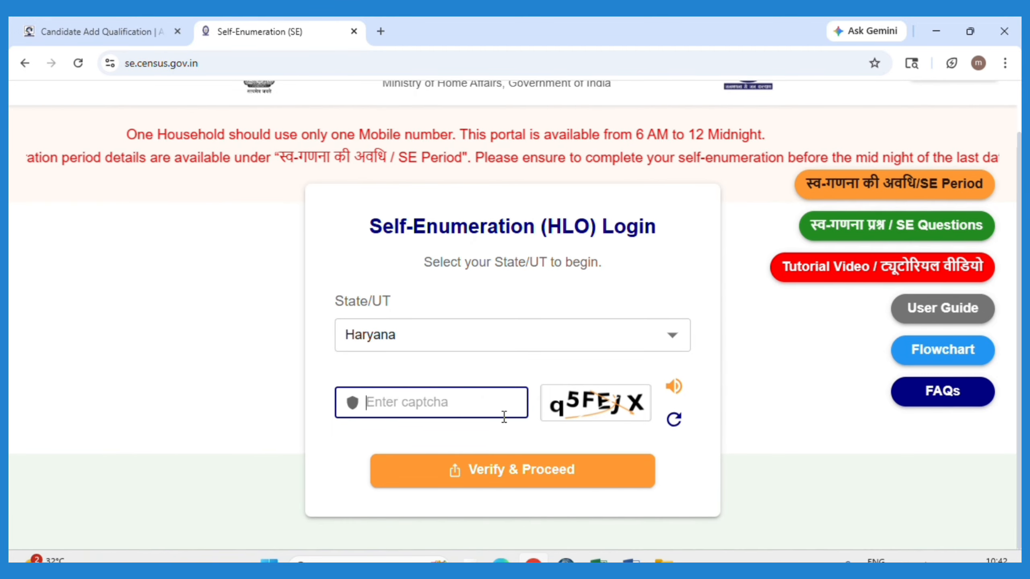
pyautogui.write('q5F')
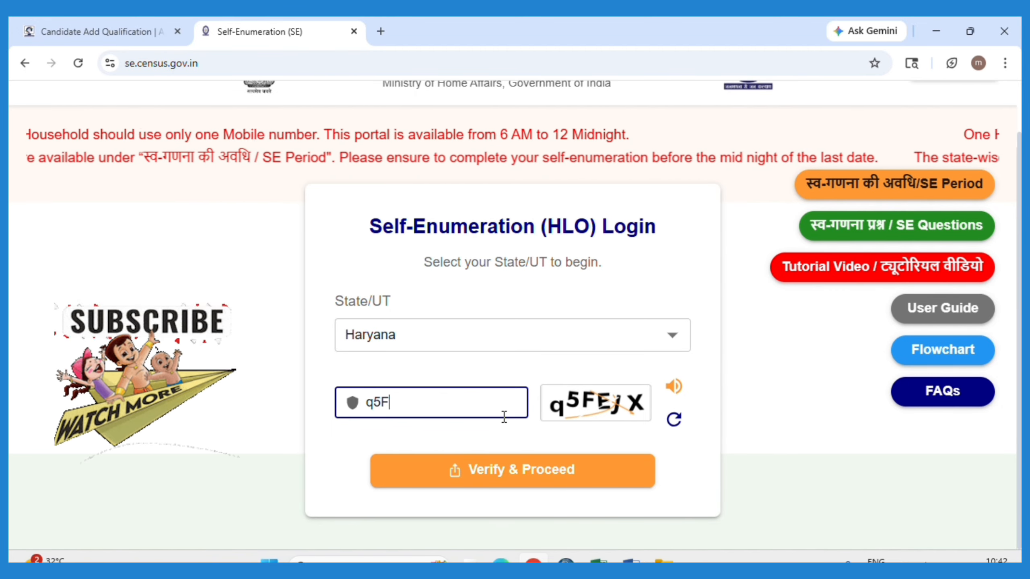
pyautogui.write('EjX')
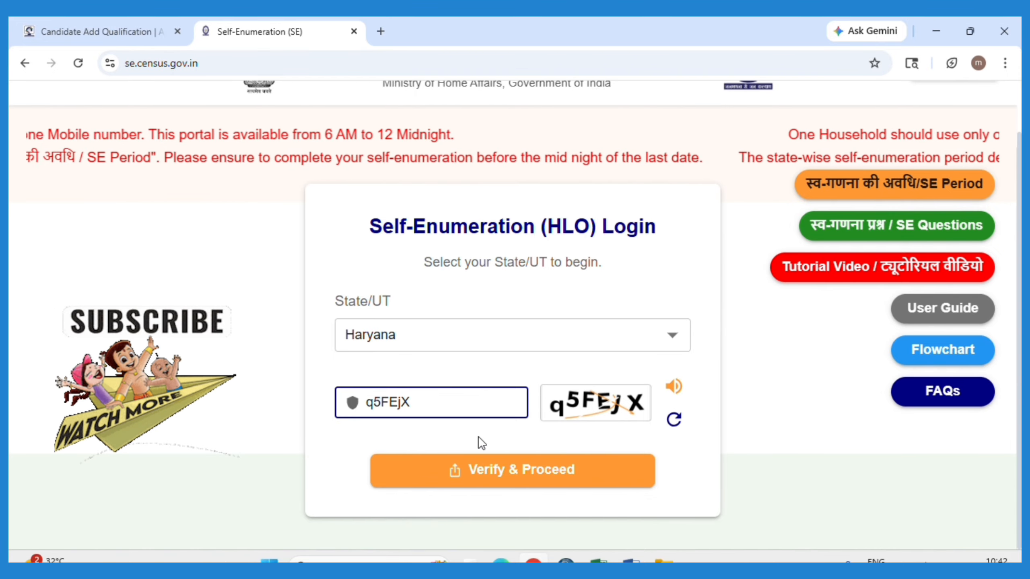
pyautogui.click(538, 473)
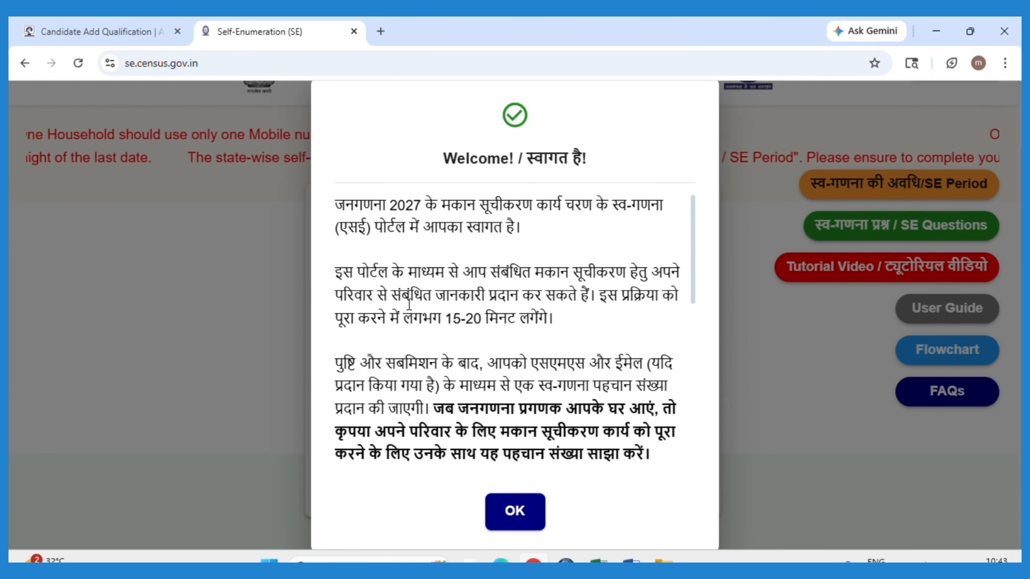
pyautogui.scroll(-2, 409, 304)
pyautogui.scroll(2, 414, 308)
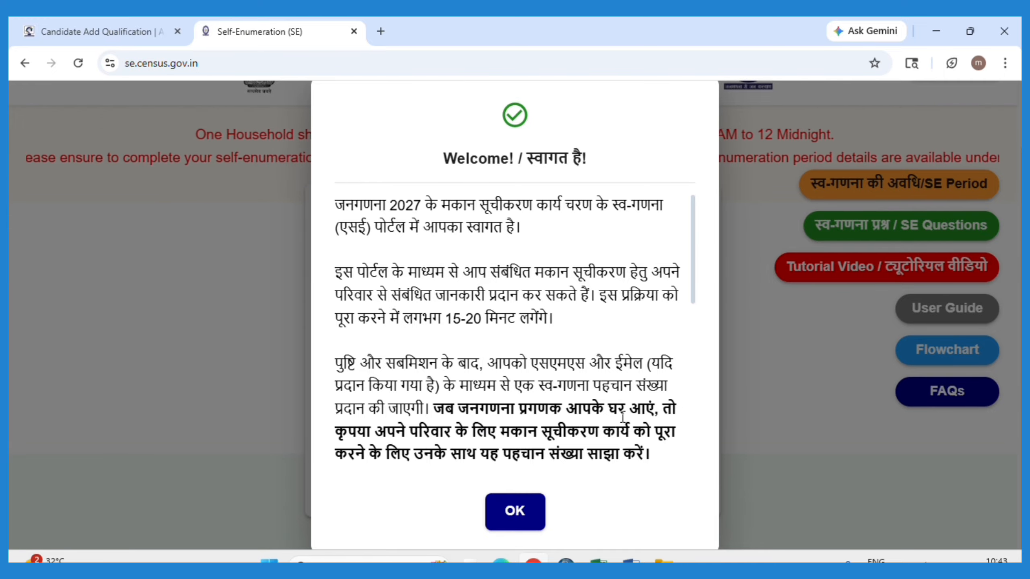
pyautogui.scroll(-2, 465, 436)
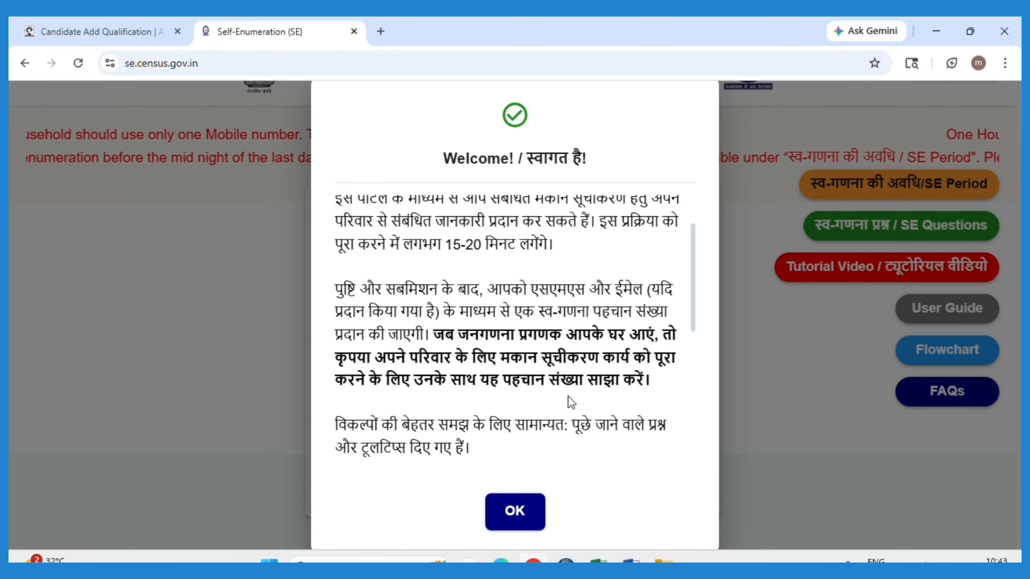
# - Dismiss the welcome message and autofill the household head's name, mobile number and e-mail from saved details
pyautogui.click(511, 517)
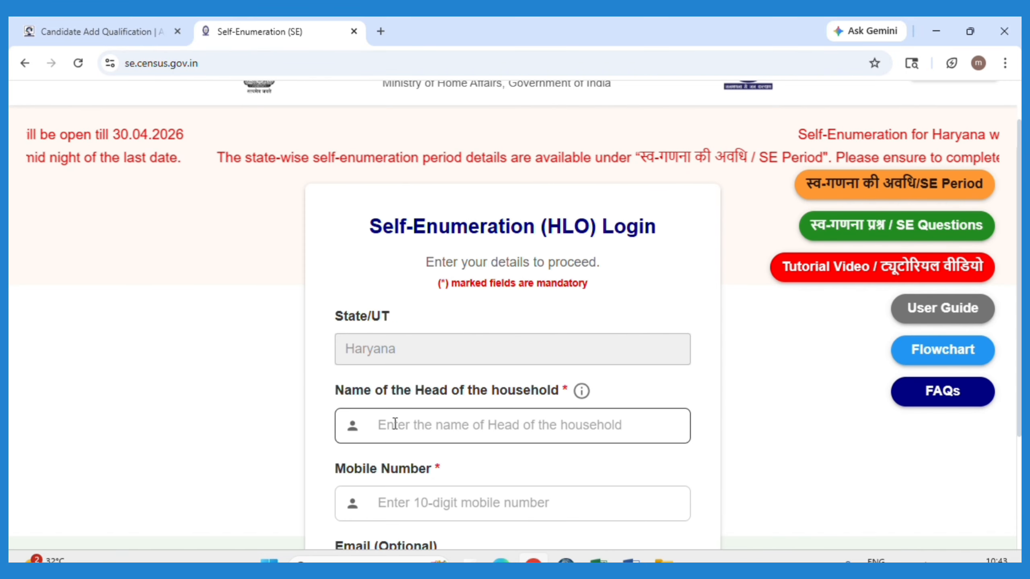
pyautogui.scroll(-2, 367, 381)
pyautogui.click(416, 343)
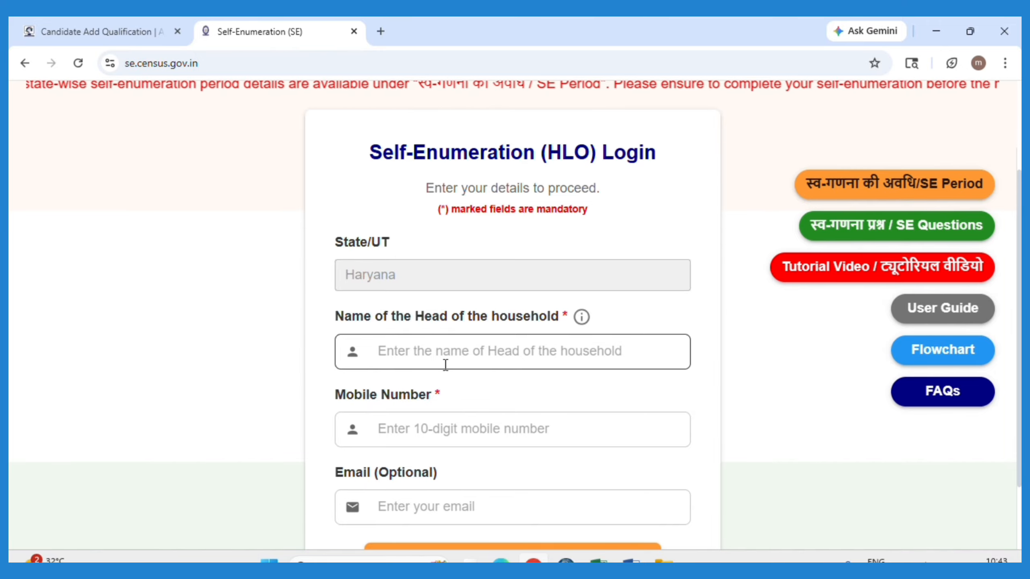
pyautogui.click(477, 360)
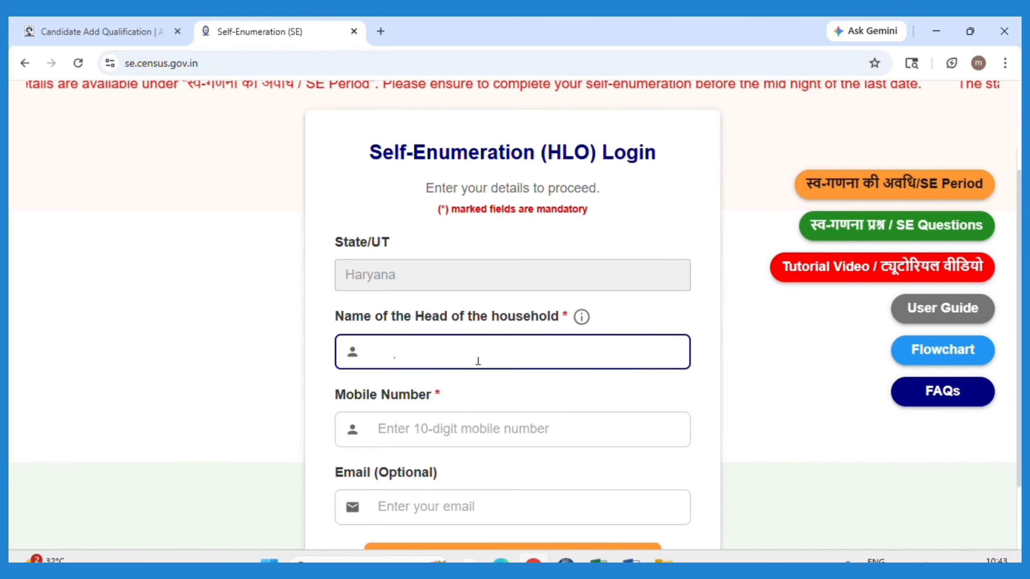
pyautogui.press('Tab')
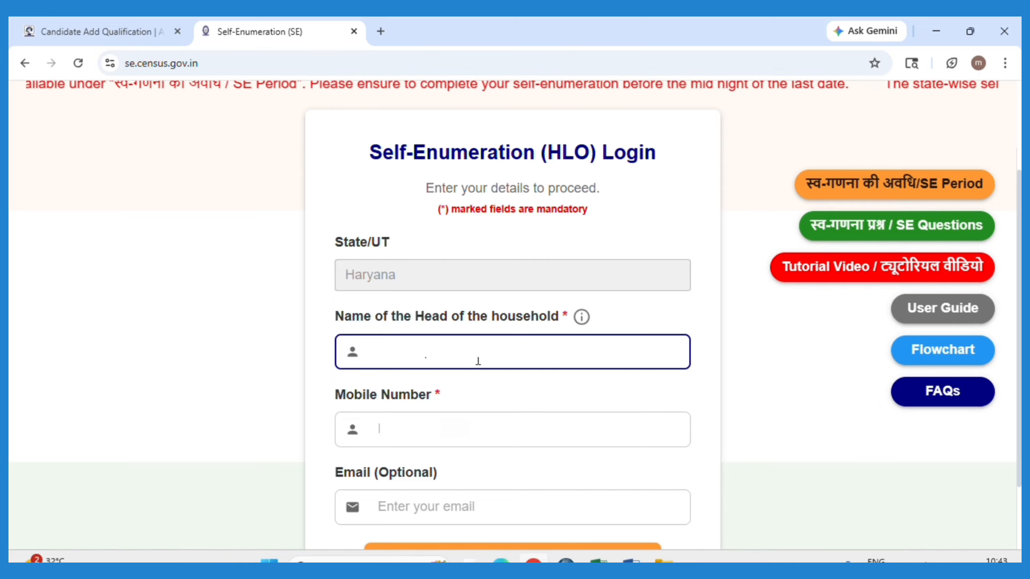
pyautogui.click(478, 432)
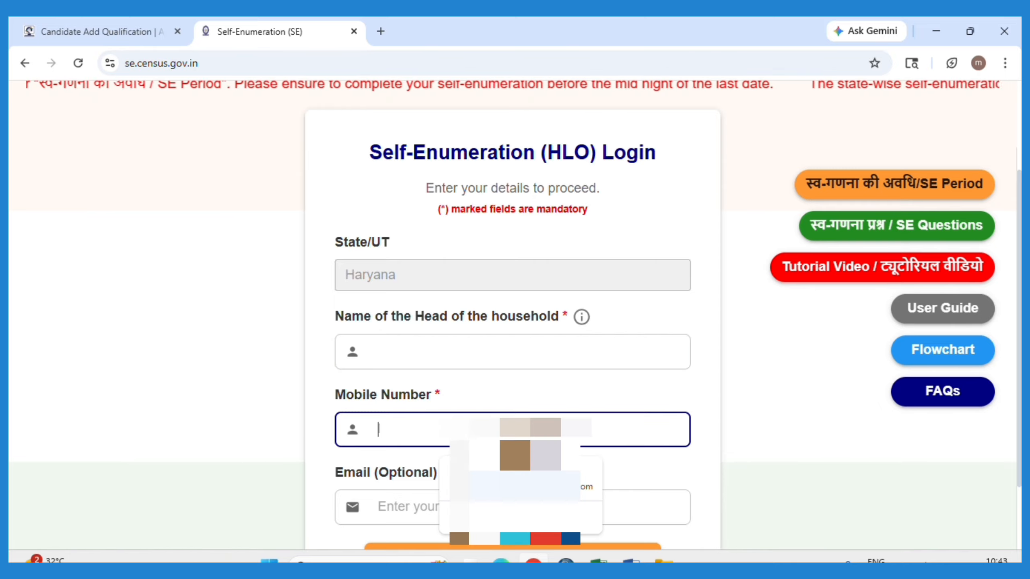
pyautogui.click(522, 486)
pyautogui.scroll(-2, 512, 325)
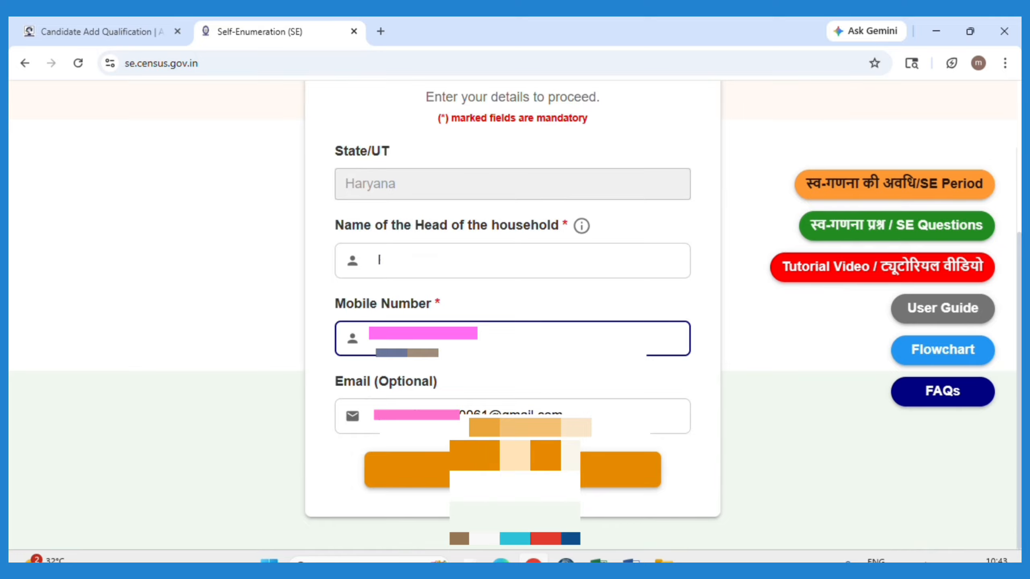
# - Request the OTP, switch the portal language to Hindi, and type the received OTP digits
pyautogui.click(488, 480)
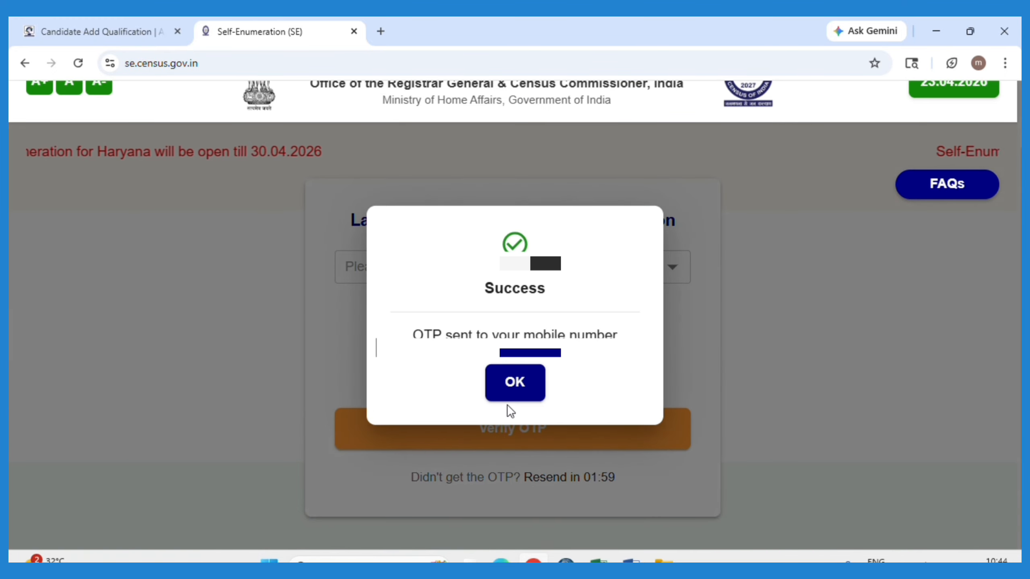
pyautogui.click(509, 400)
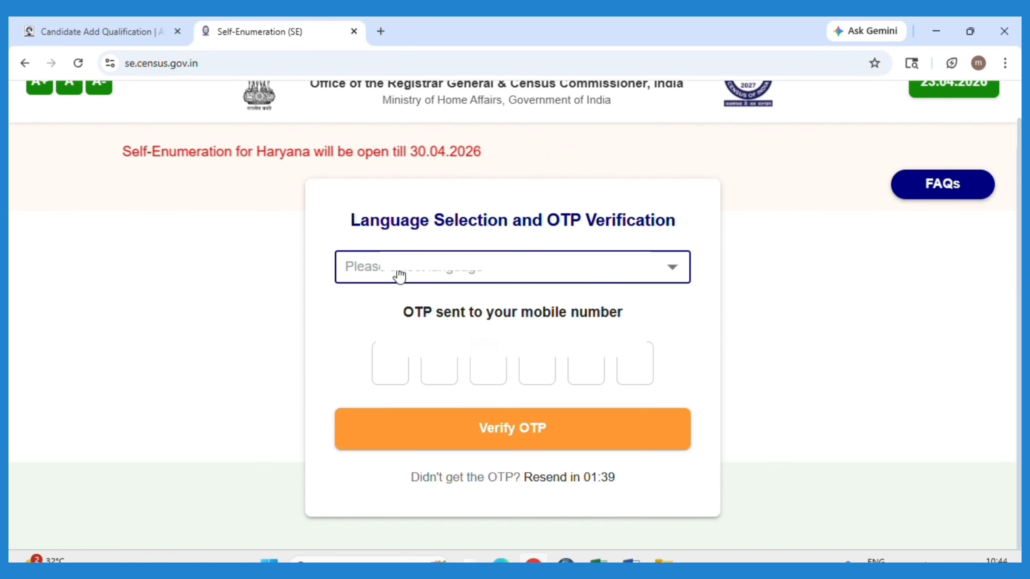
pyautogui.click(399, 275)
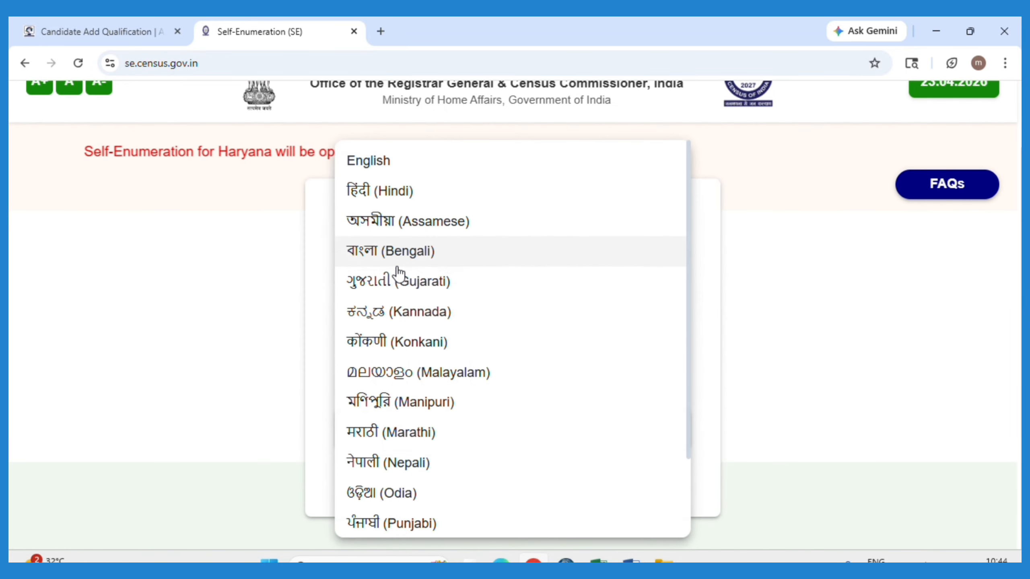
pyautogui.click(379, 191)
pyautogui.click(383, 366)
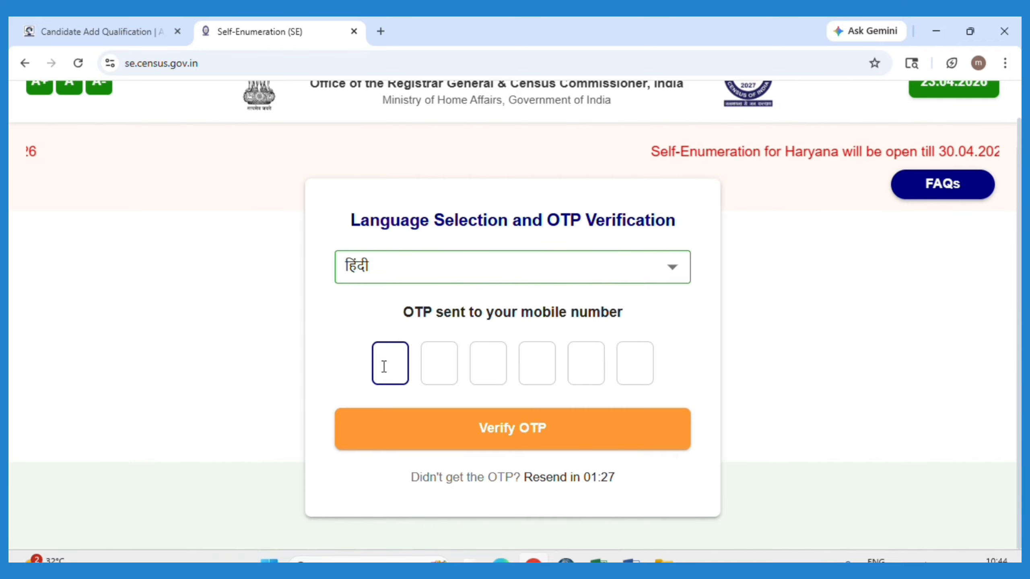
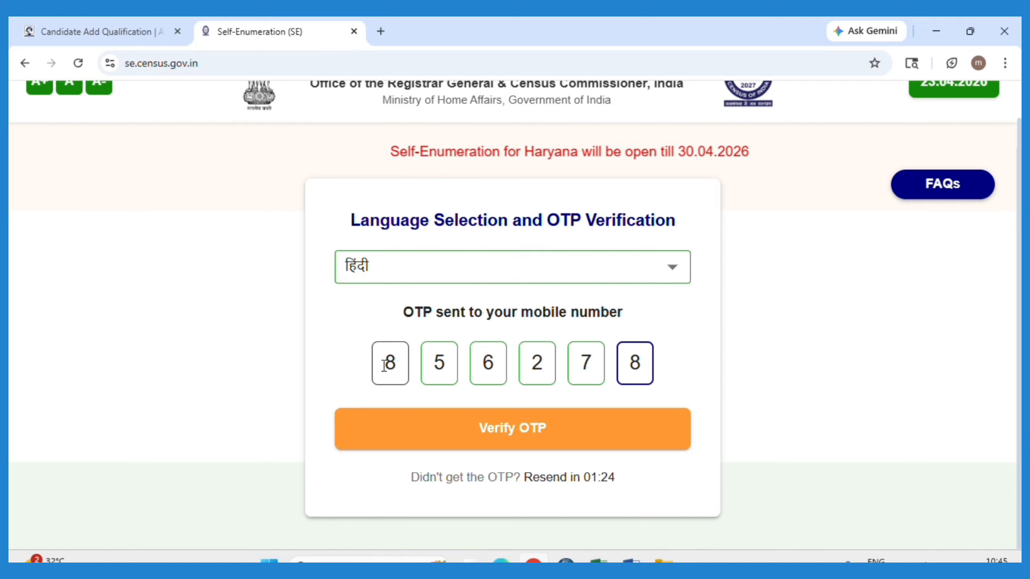
# - Verify the OTP and select Sirsa from the Haryana district list
pyautogui.click(437, 448)
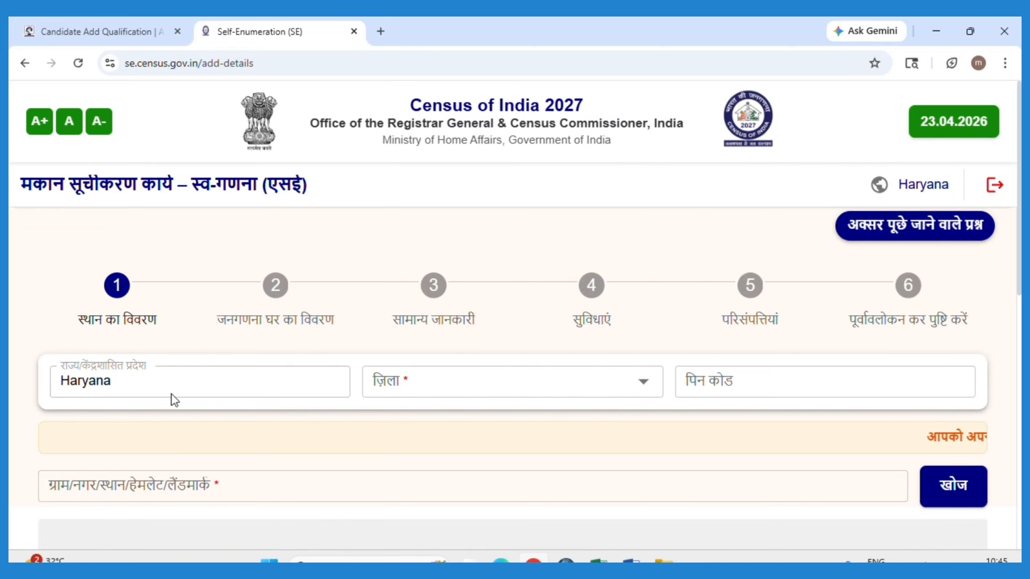
pyautogui.scroll(-2, 185, 388)
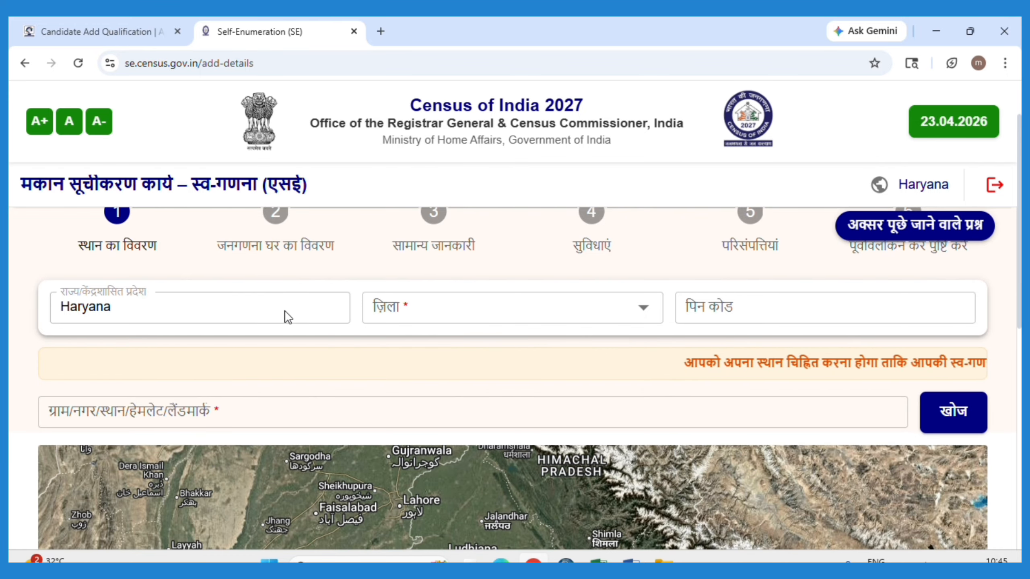
pyautogui.click(496, 309)
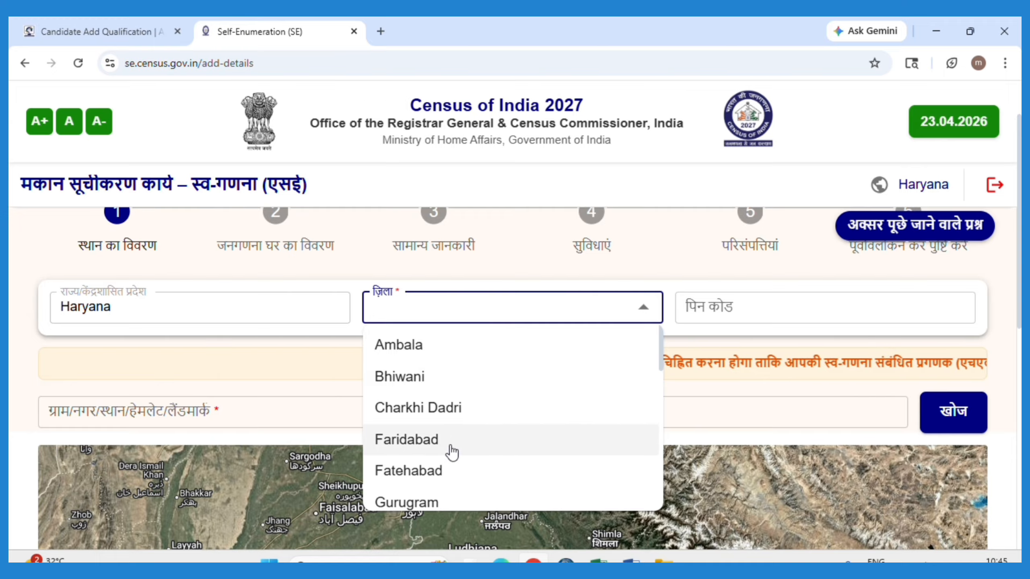
pyautogui.scroll(-8, 450, 452)
pyautogui.scroll(-4, 453, 456)
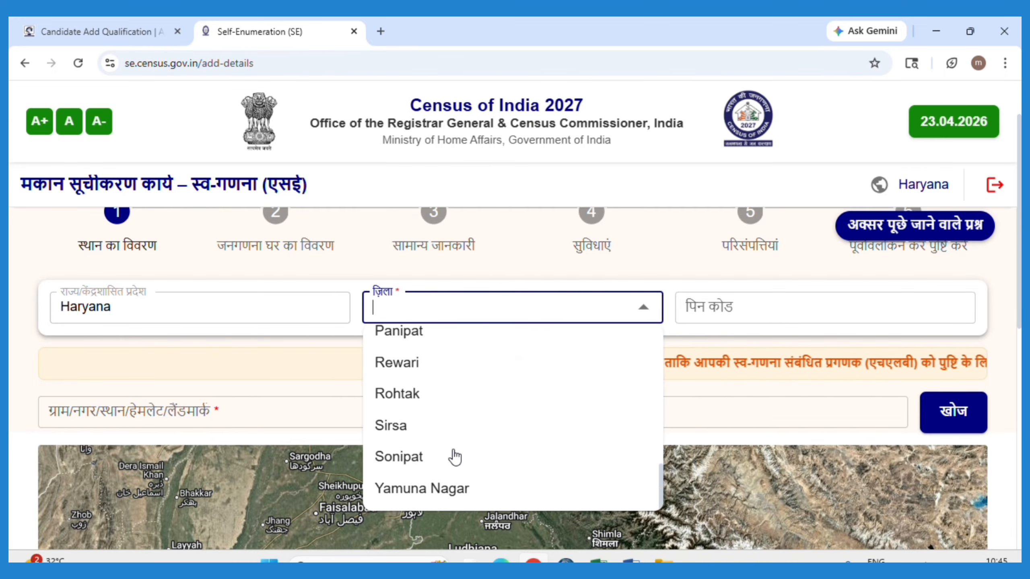
pyautogui.click(421, 433)
pyautogui.click(725, 308)
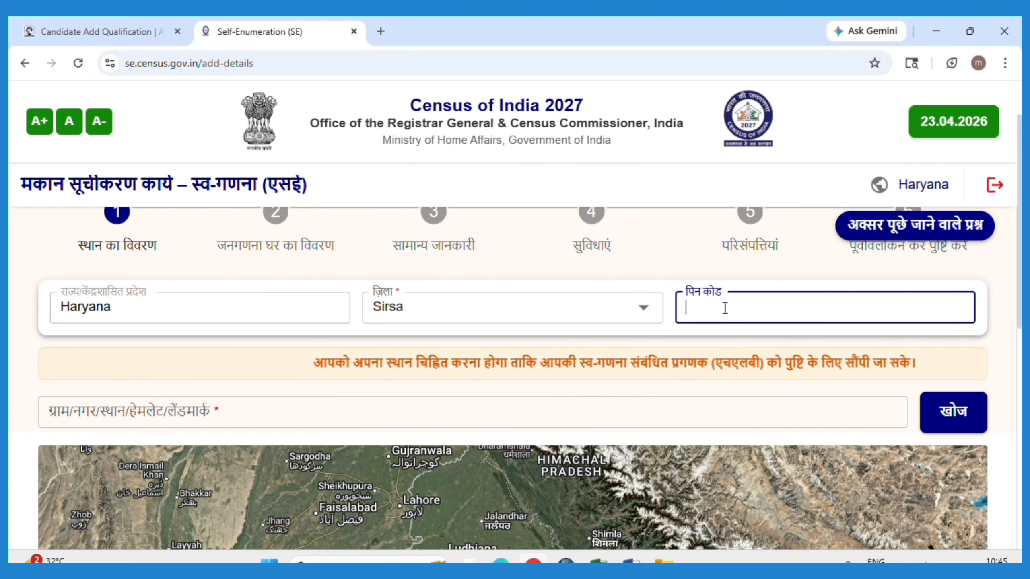
pyautogui.write('122')
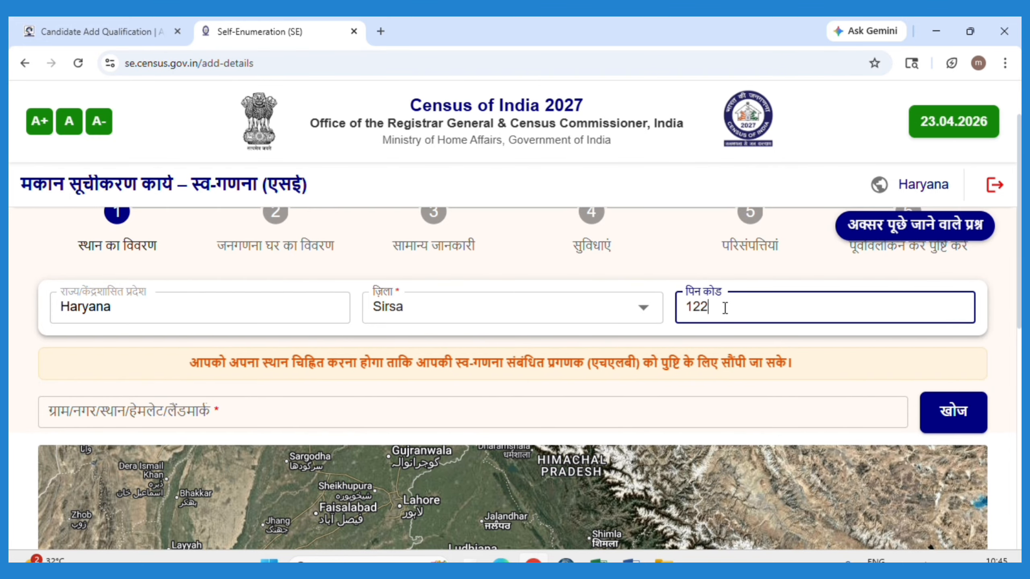
pyautogui.press('BackSpace')
pyautogui.write('510')
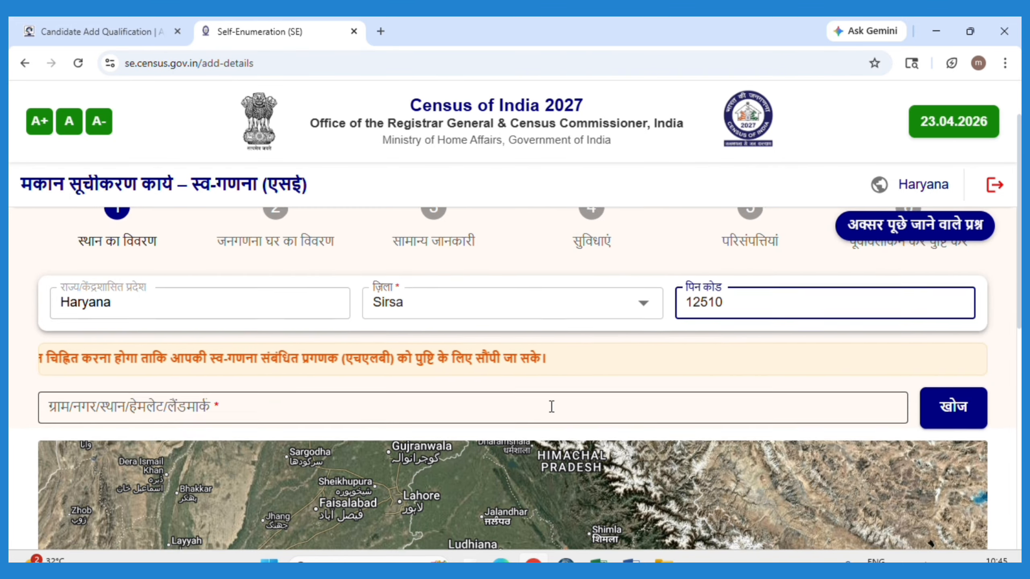
pyautogui.scroll(2, 551, 407)
# - Zoom the satellite map into Sirsa and drag it until the red pin sits on the house
pyautogui.click(351, 402)
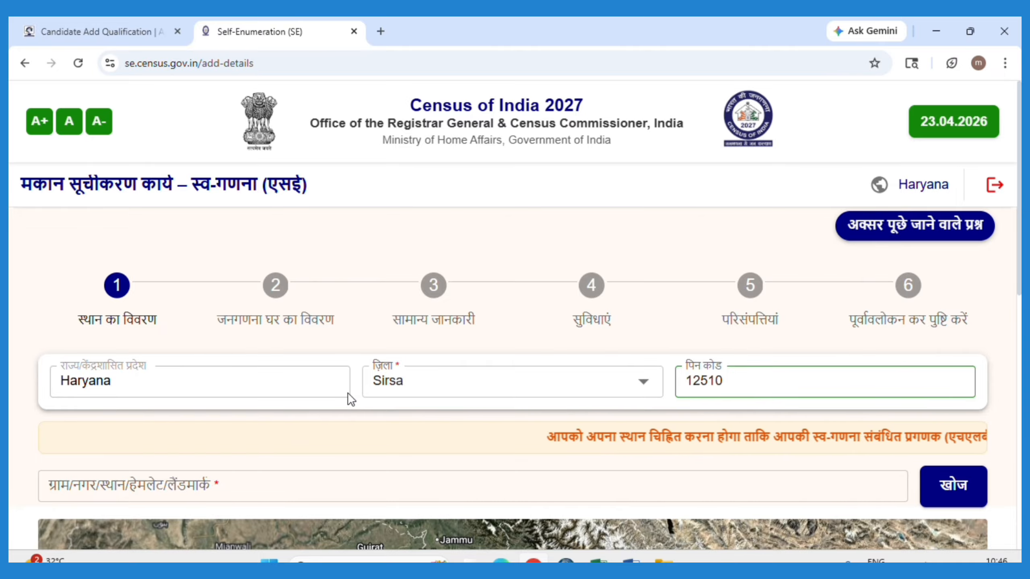
pyautogui.scroll(-2, 347, 393)
pyautogui.scroll(-4, 393, 467)
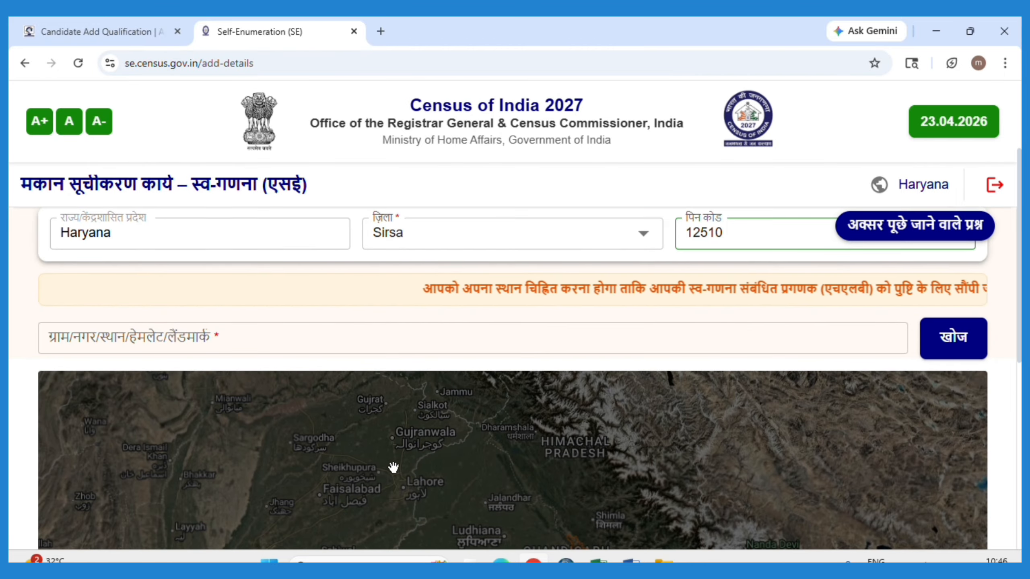
pyautogui.scroll(5, 379, 453)
pyautogui.scroll(1, 379, 453)
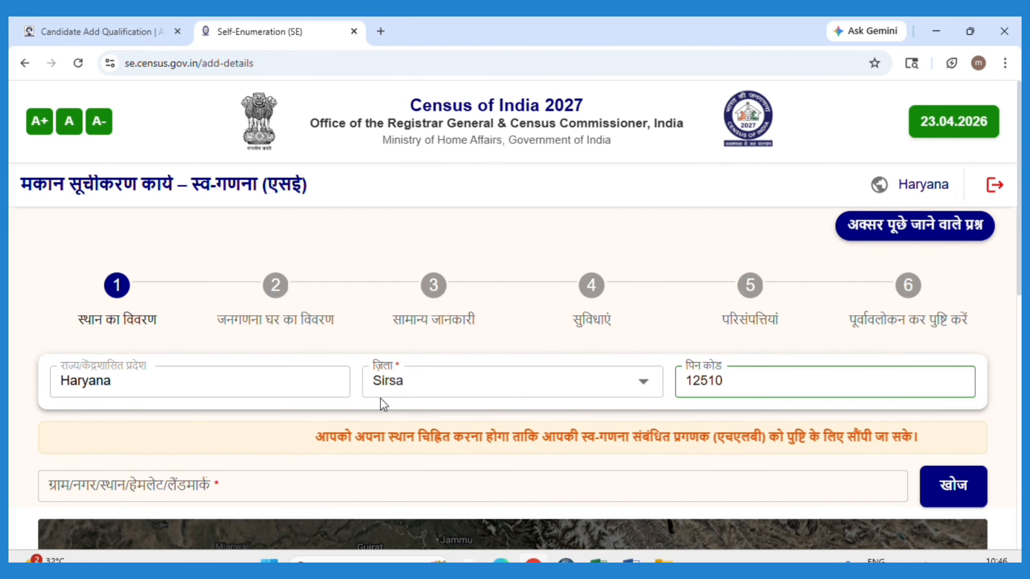
pyautogui.scroll(-8, 422, 422)
pyautogui.scroll(-2, 422, 422)
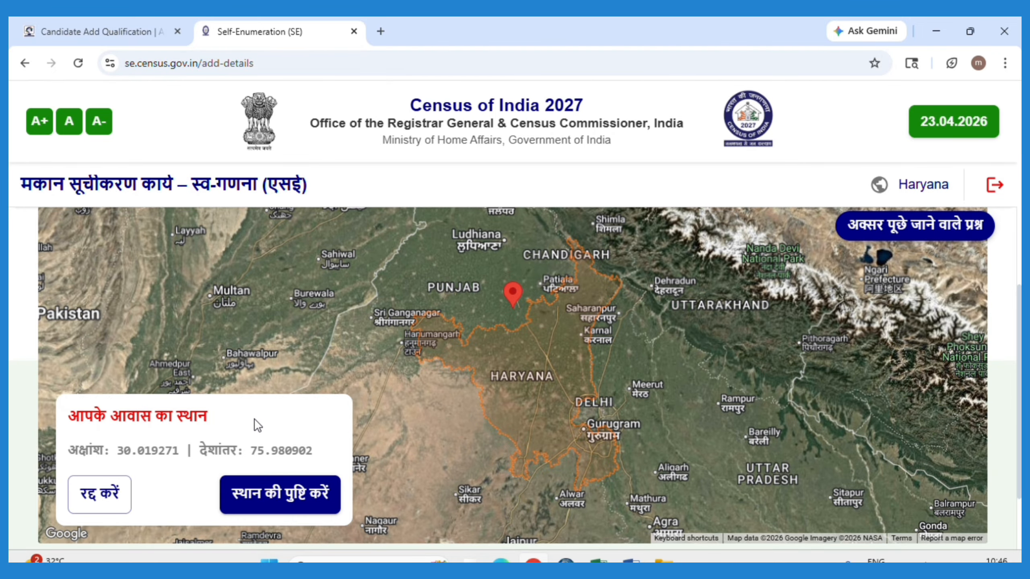
pyautogui.scroll(2, 426, 350)
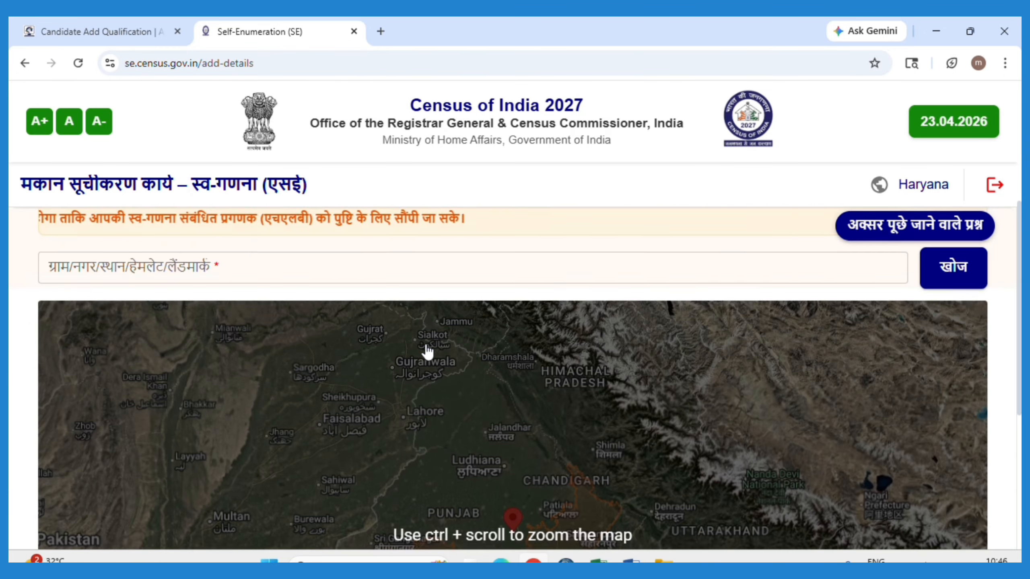
pyautogui.scroll(-2, 416, 419)
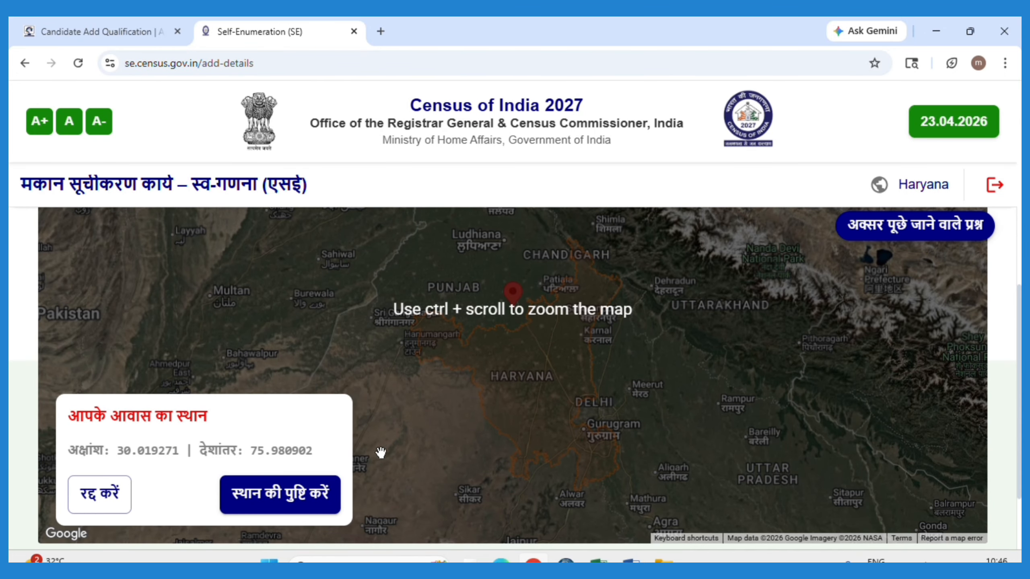
pyautogui.scroll(1, 444, 368)
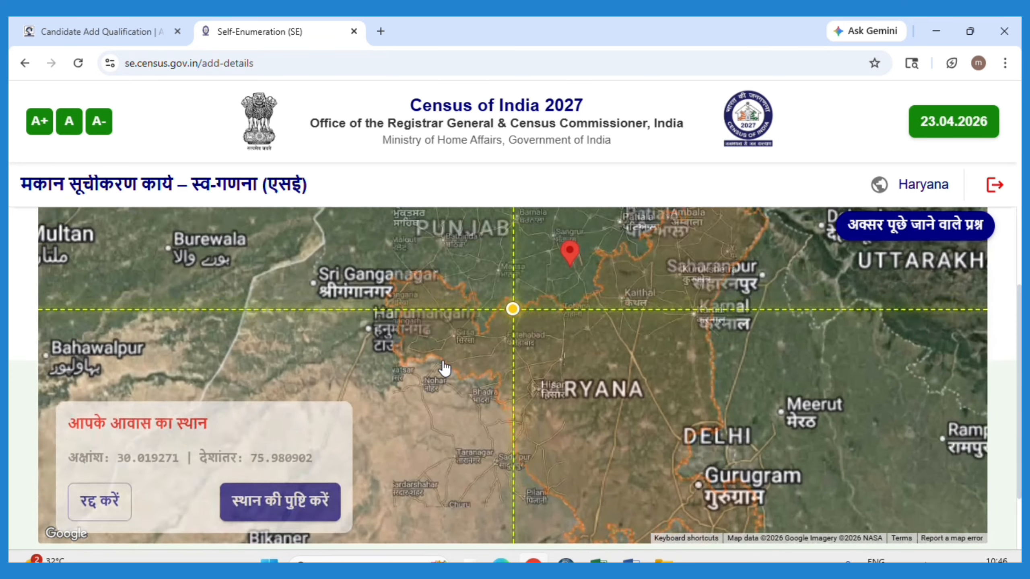
pyautogui.scroll(2, 445, 368)
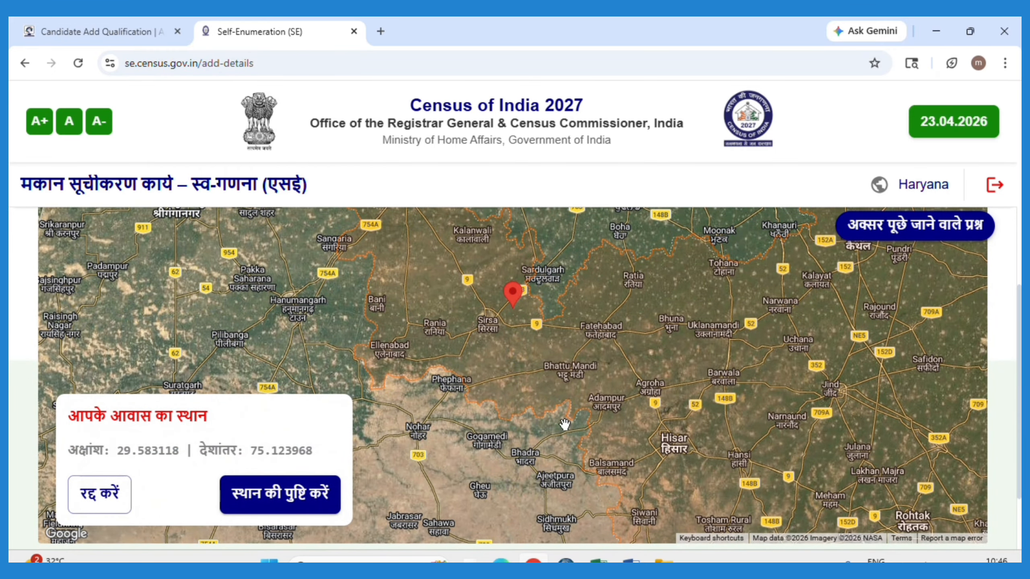
pyautogui.scroll(5, 740, 420)
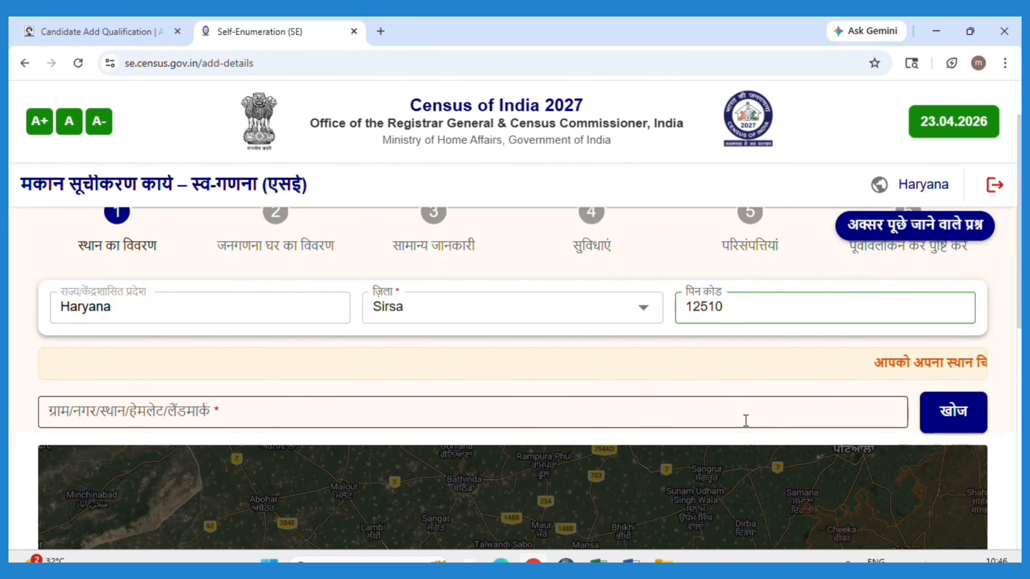
pyautogui.scroll(-5, 744, 421)
pyautogui.scroll(-3, 524, 472)
pyautogui.scroll(2, 455, 414)
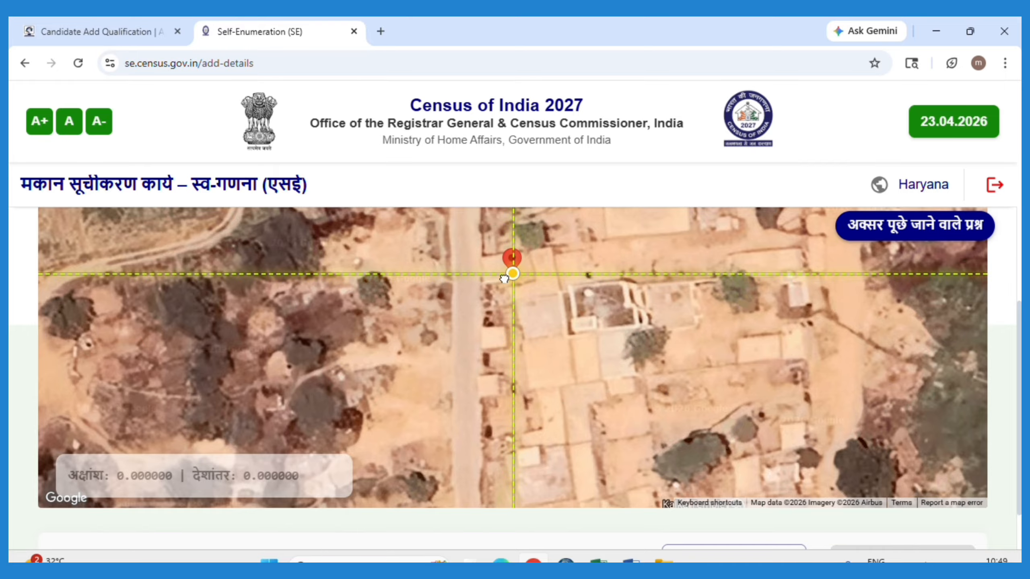
pyautogui.moveTo(504, 278); pyautogui.dragTo(501, 276)
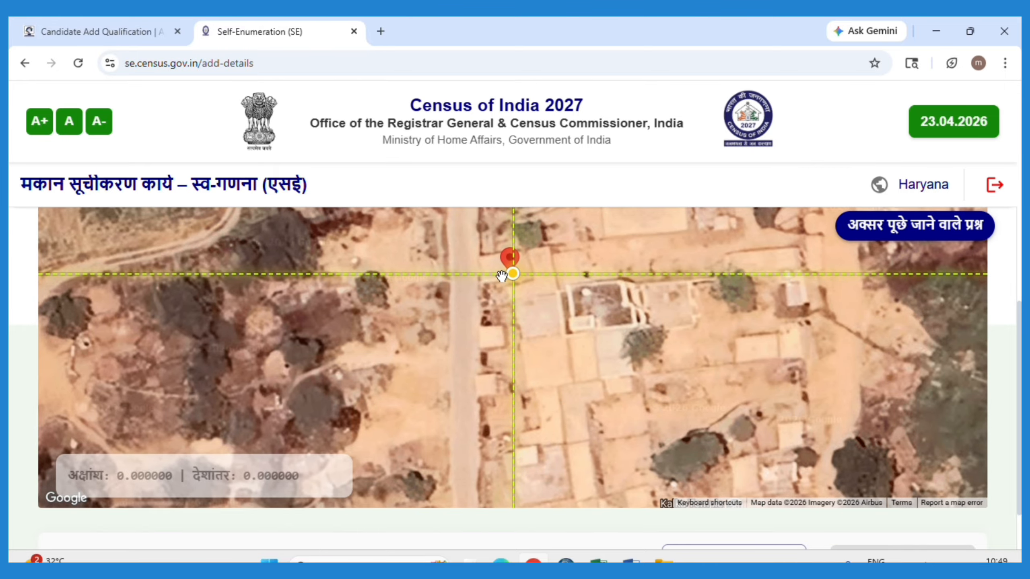
pyautogui.scroll(-2, 432, 349)
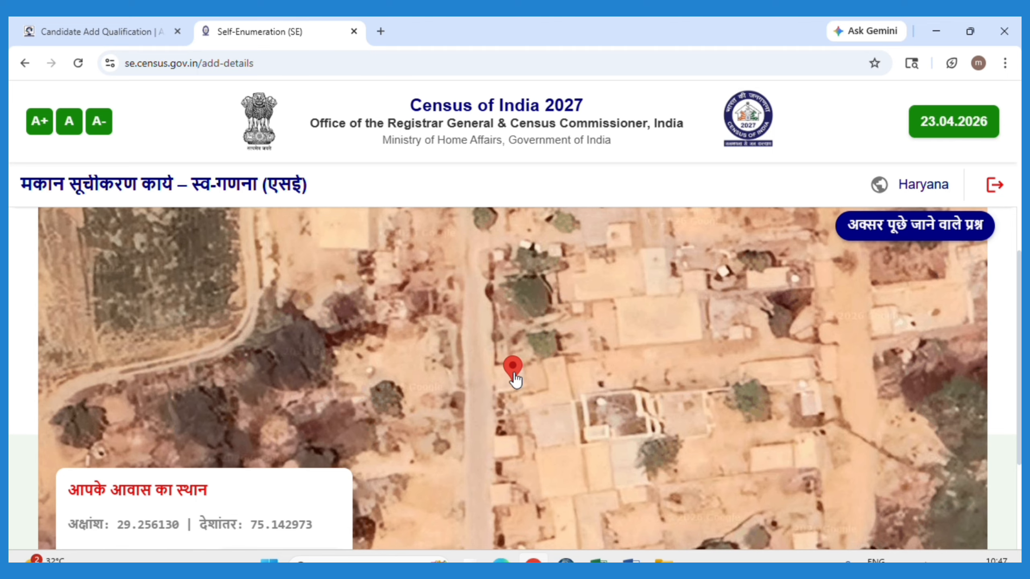
pyautogui.scroll(-2, 437, 340)
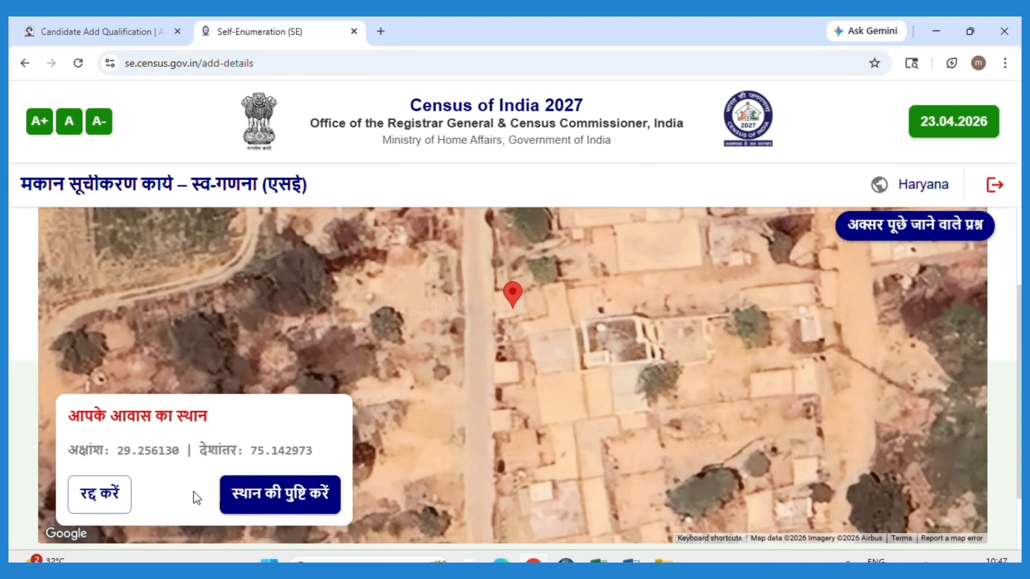
# - Confirm the pinned location, pick the first suggested nearby landmark, and save to continue
pyautogui.click(259, 495)
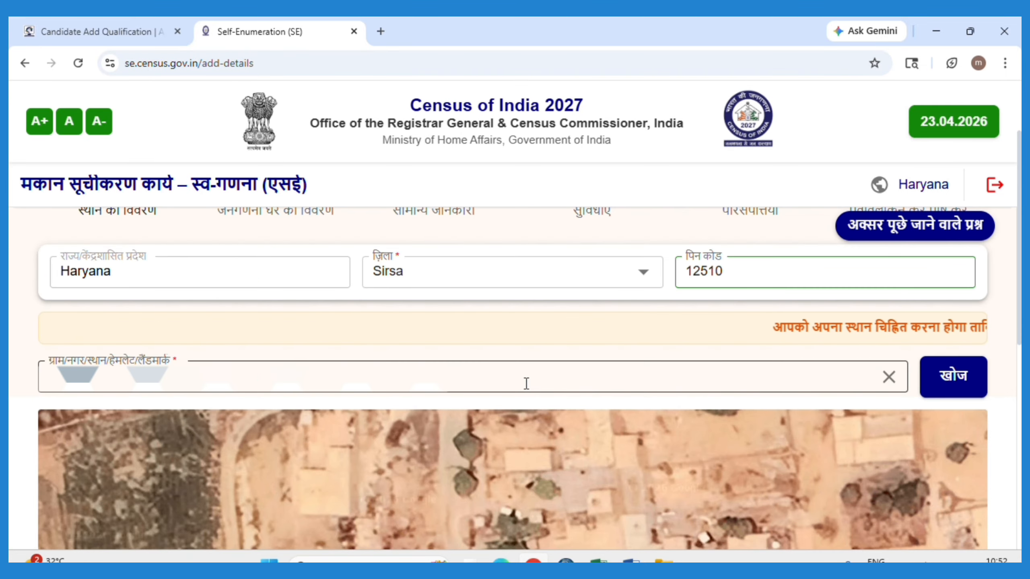
pyautogui.click(526, 383)
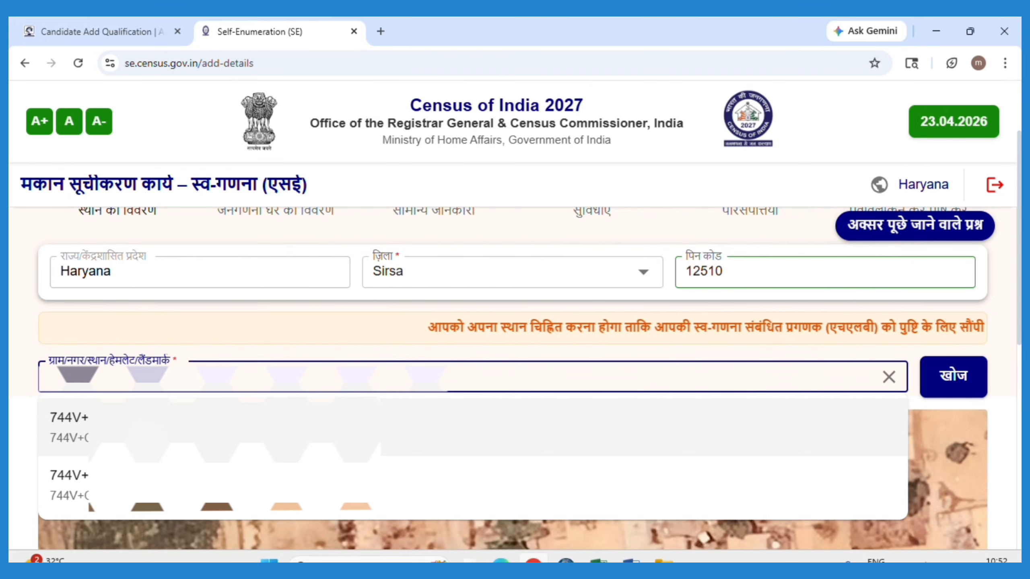
pyautogui.click(299, 431)
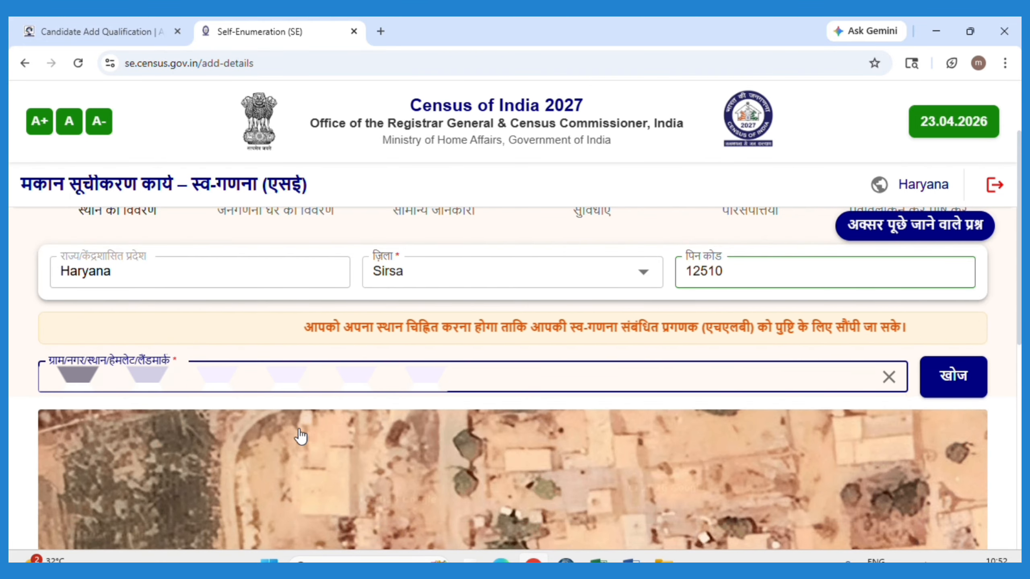
pyautogui.scroll(-5, 409, 395)
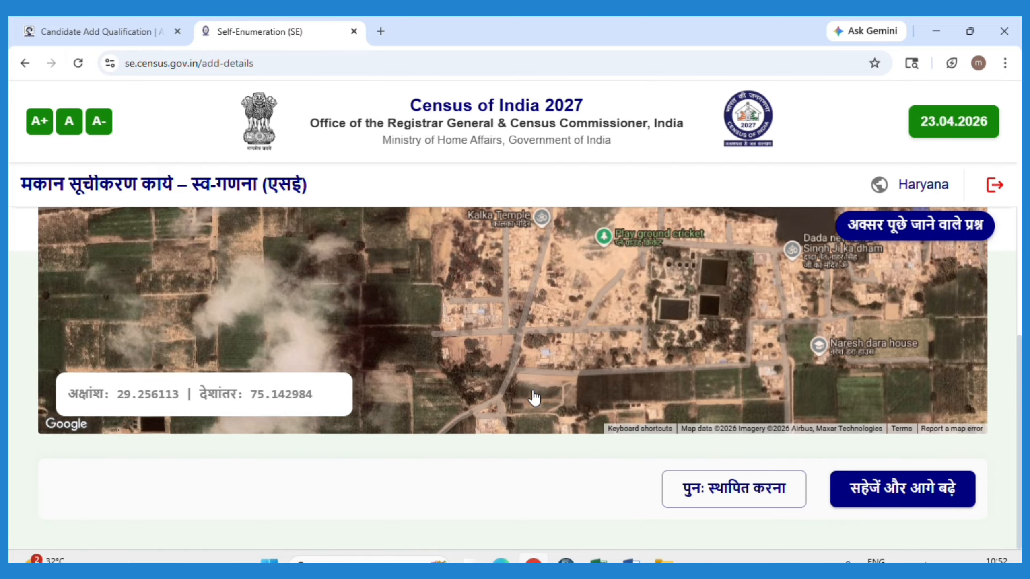
pyautogui.click(907, 495)
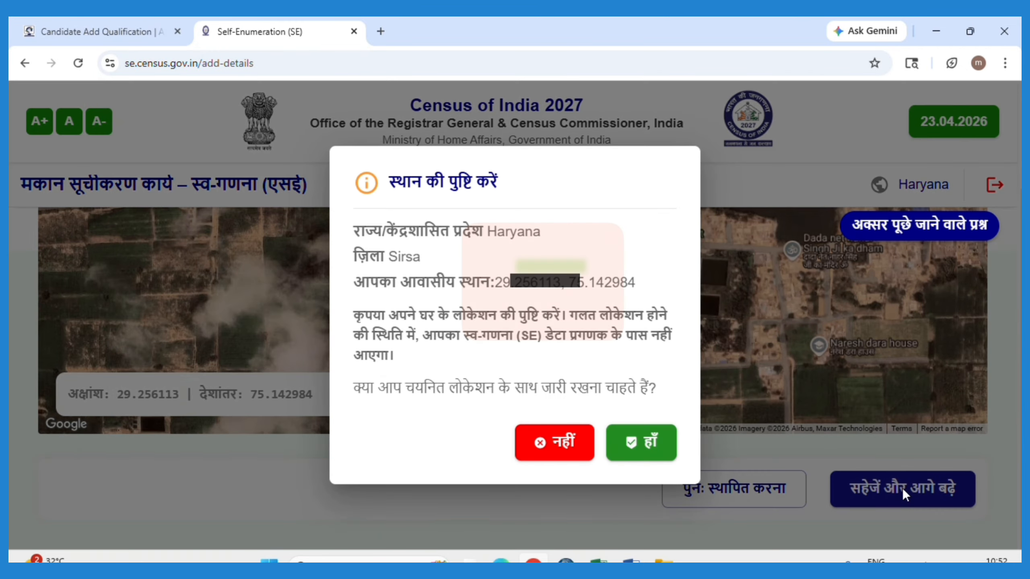
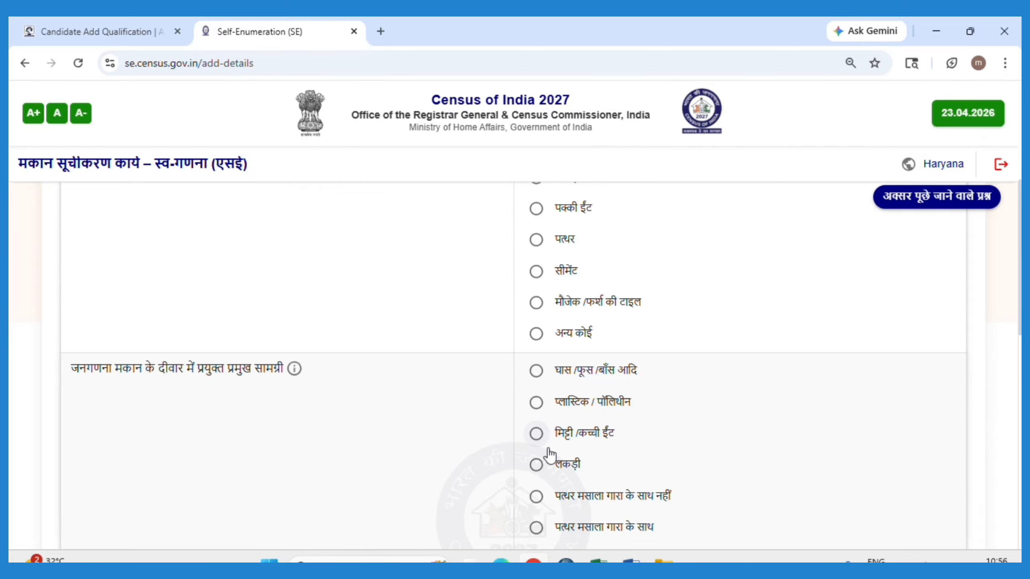
# - Choose burnt brick (पक्की ईंट) as both the wall and roof material
pyautogui.scroll(-2, 556, 470)
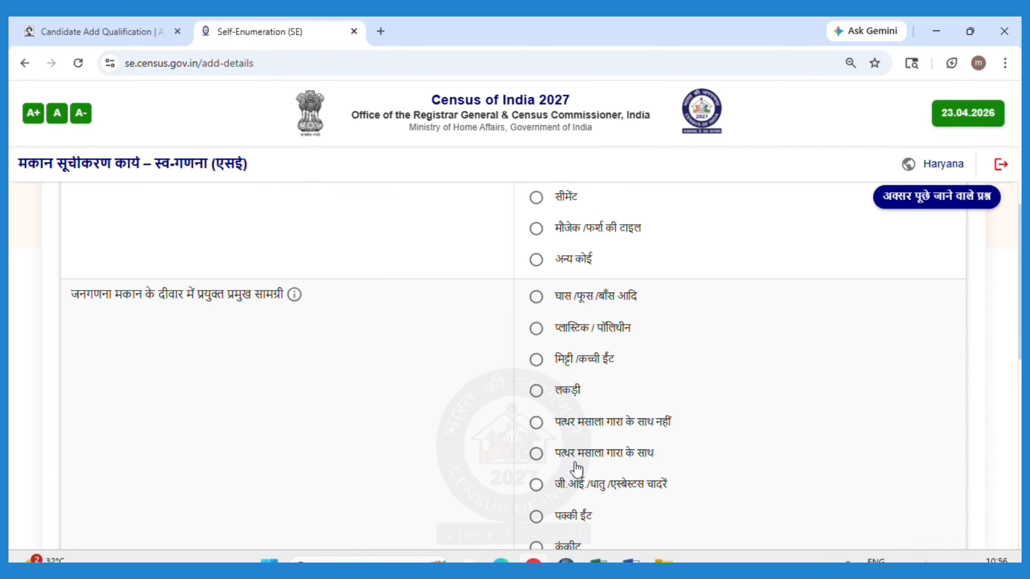
pyautogui.scroll(-2, 557, 468)
pyautogui.click(537, 443)
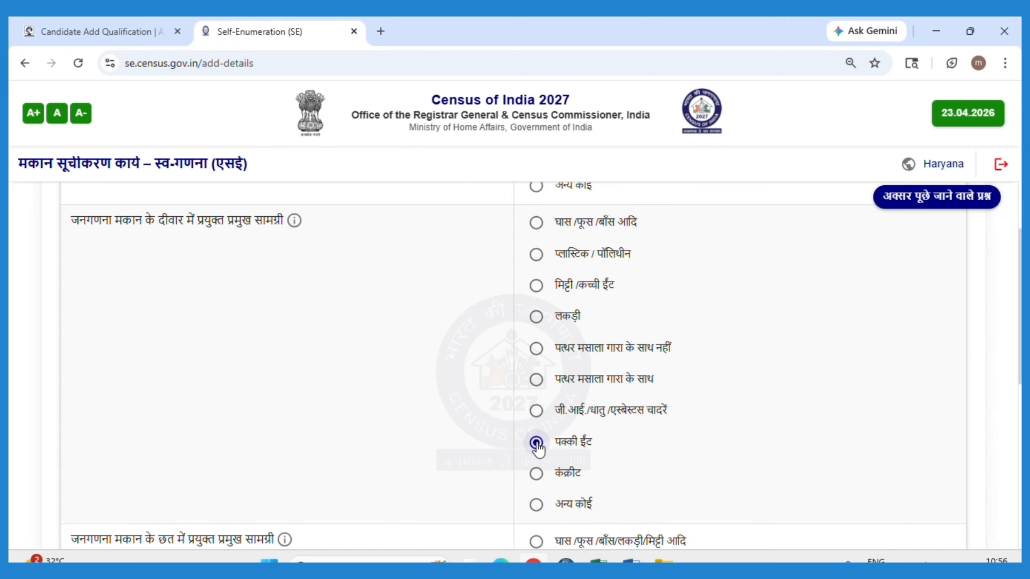
pyautogui.scroll(-4, 483, 434)
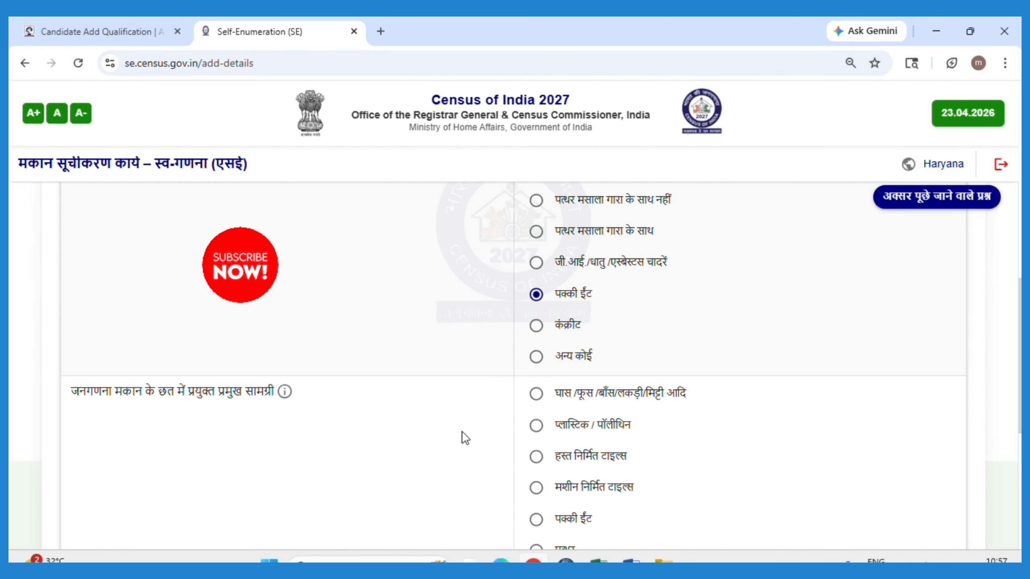
pyautogui.scroll(-1, 548, 469)
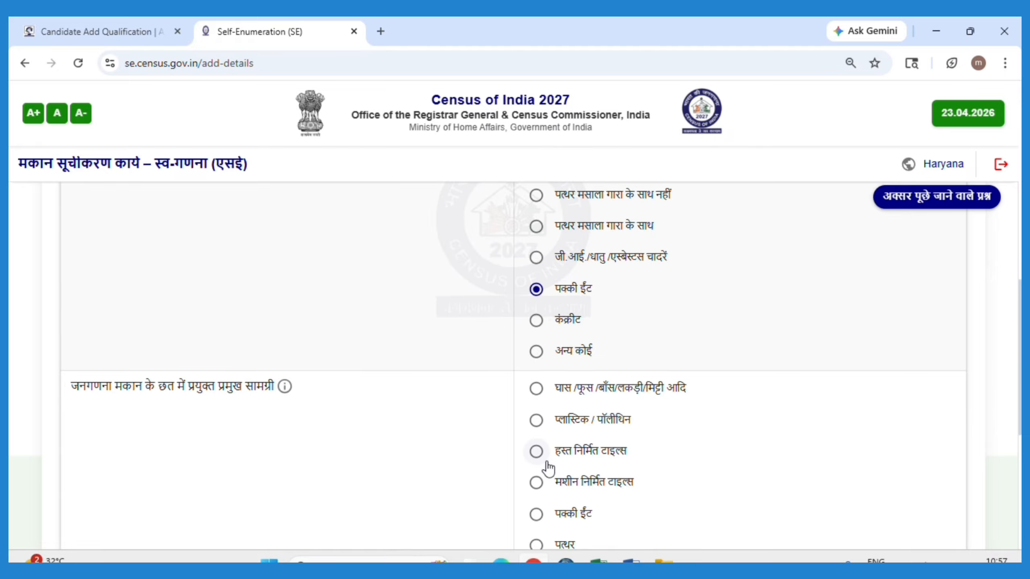
pyautogui.scroll(-2, 548, 469)
pyautogui.click(536, 446)
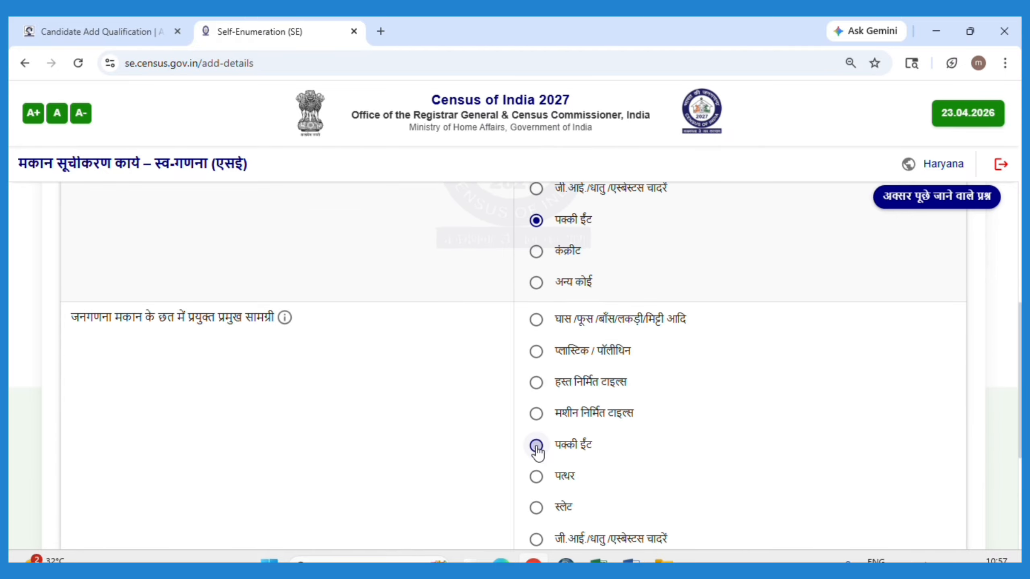
# - Mark the house condition as good (अच्छी) and save the house details
pyautogui.scroll(-5, 459, 450)
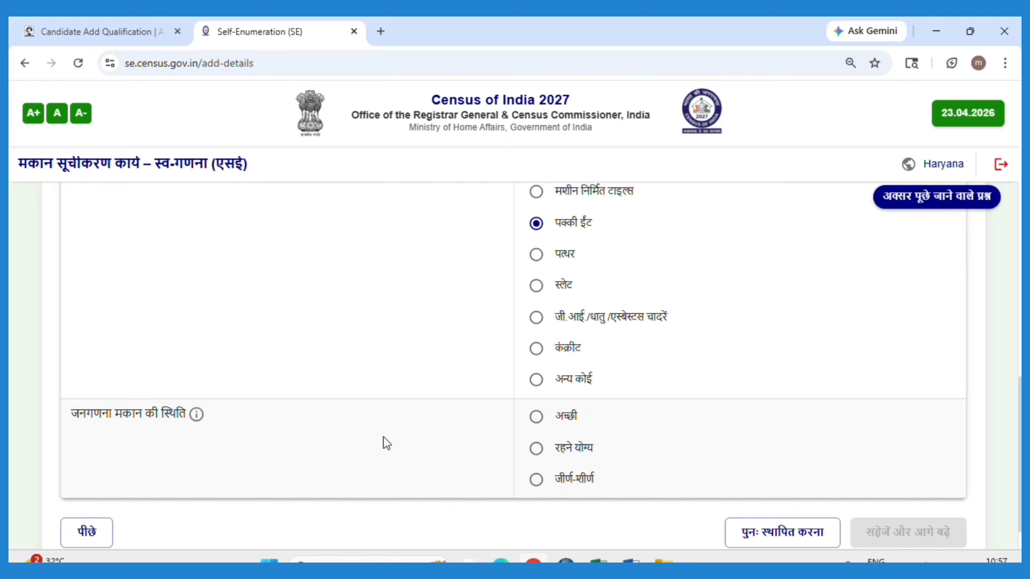
pyautogui.click(536, 417)
pyautogui.scroll(-1, 689, 446)
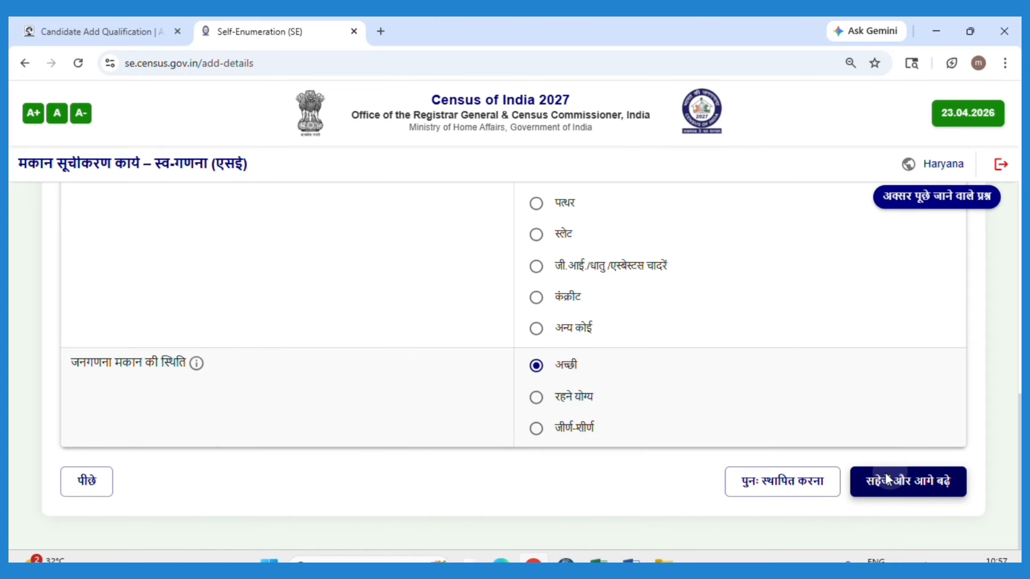
pyautogui.click(900, 482)
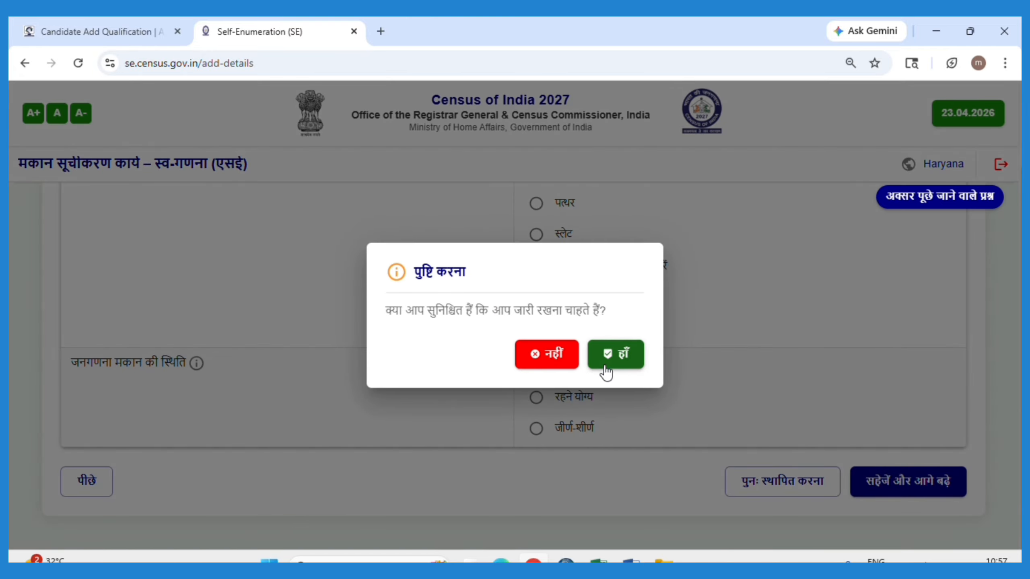
# - Confirm the save, enter 4 as total household members, and fill in the head's name
pyautogui.click(611, 349)
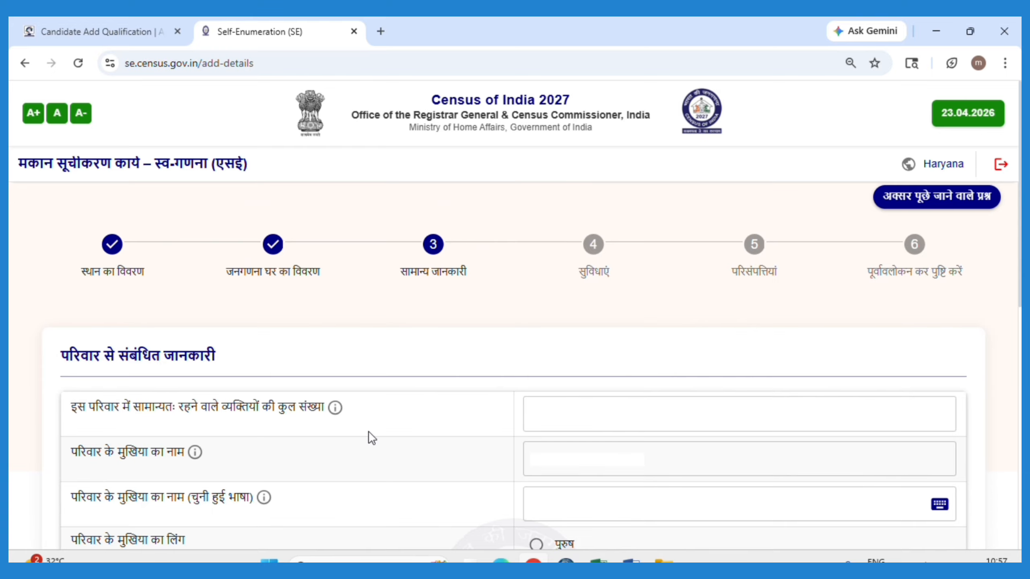
pyautogui.scroll(-1, 254, 393)
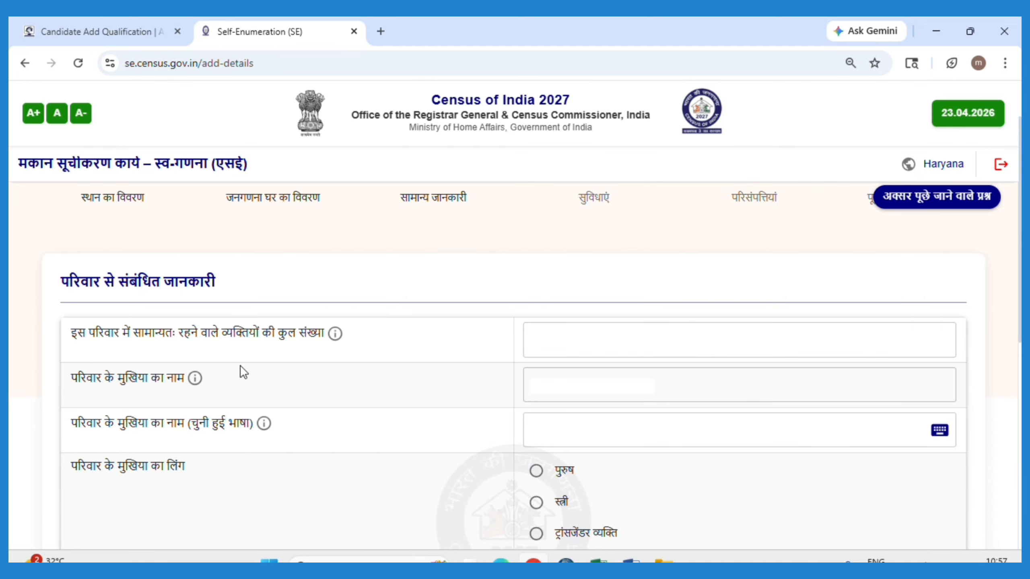
pyautogui.click(555, 343)
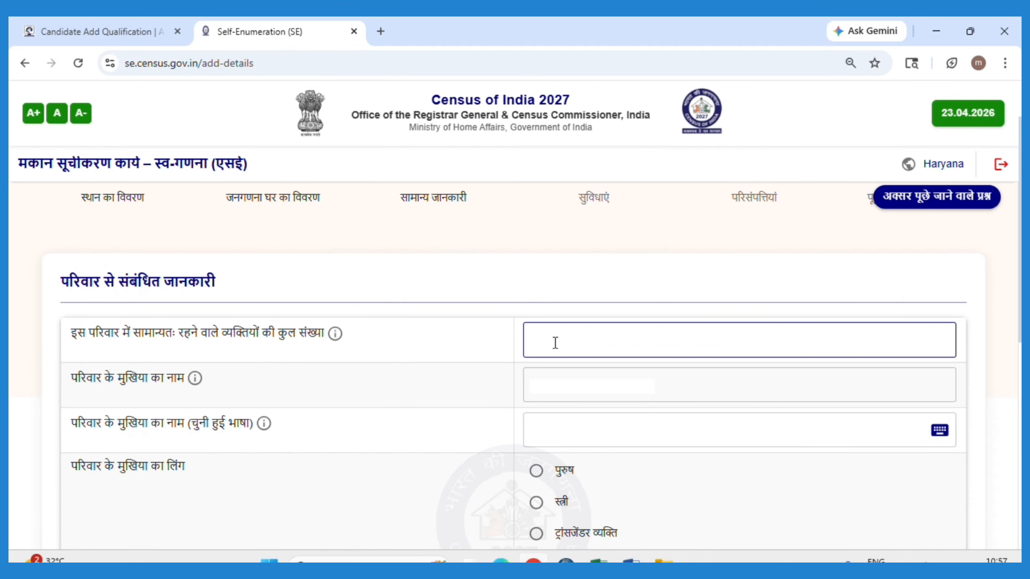
pyautogui.write('4')
pyautogui.scroll(-1, 295, 444)
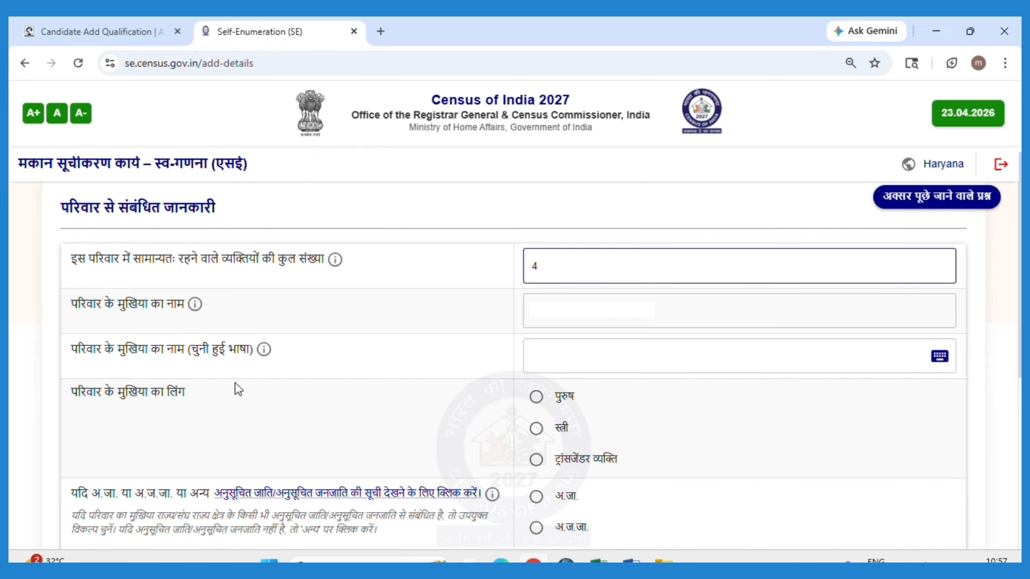
pyautogui.click(555, 365)
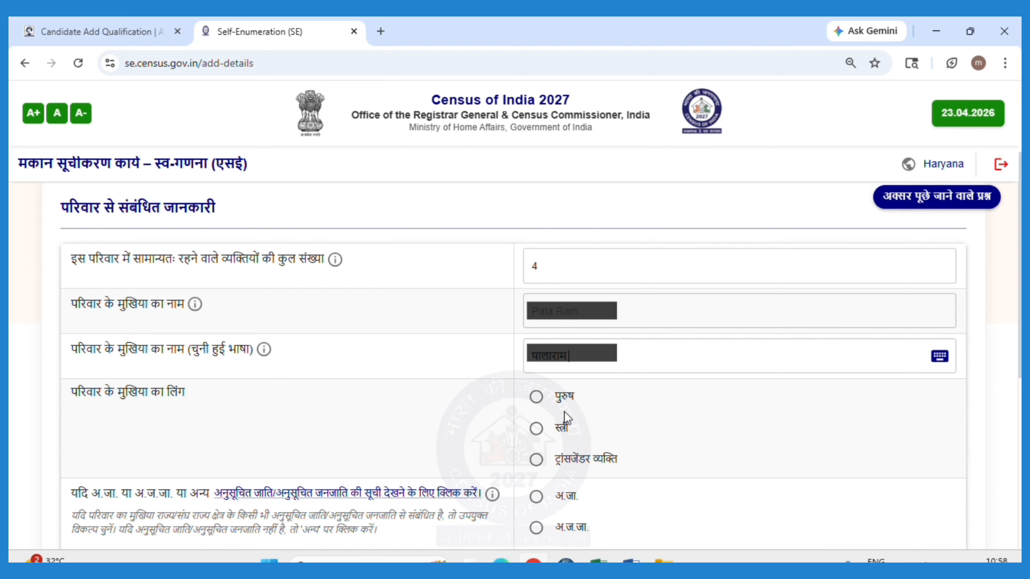
# - Set the head as male (पुरुष), category Other (अन्य), and the house as owned (अपना)
pyautogui.click(537, 397)
pyautogui.scroll(-4, 576, 374)
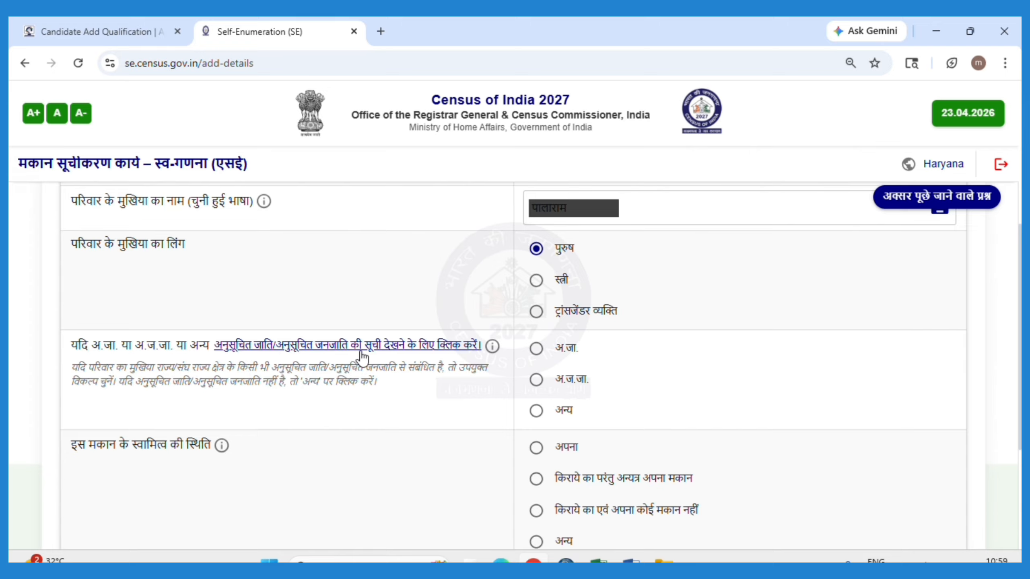
pyautogui.click(536, 411)
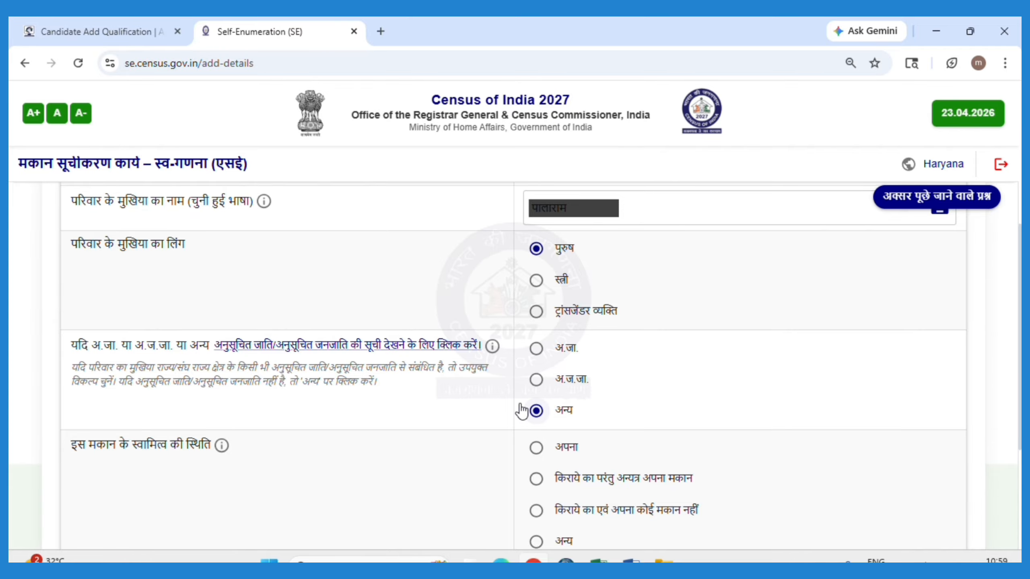
pyautogui.scroll(-2, 431, 393)
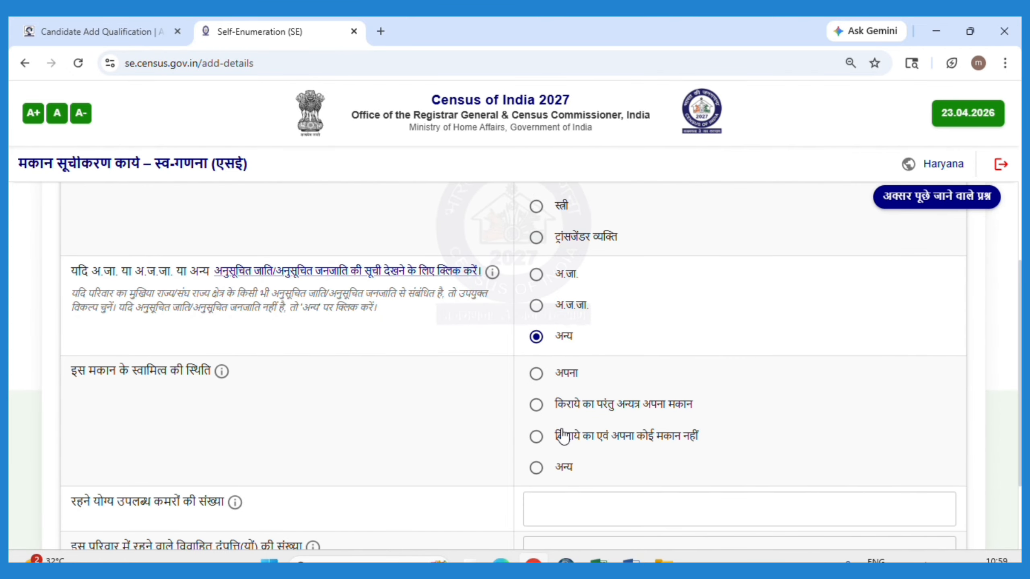
pyautogui.scroll(-2, 556, 446)
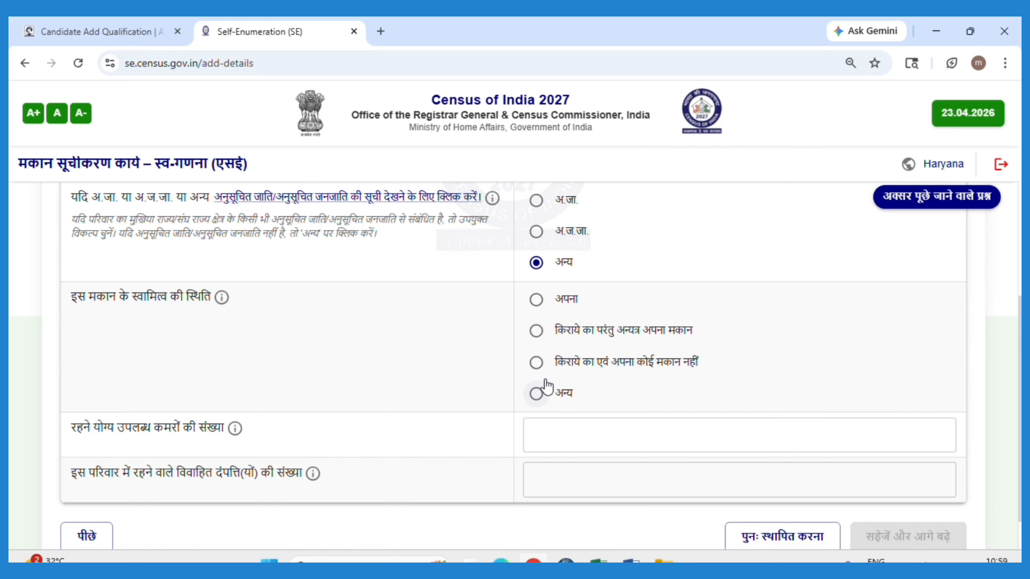
pyautogui.scroll(2, 547, 382)
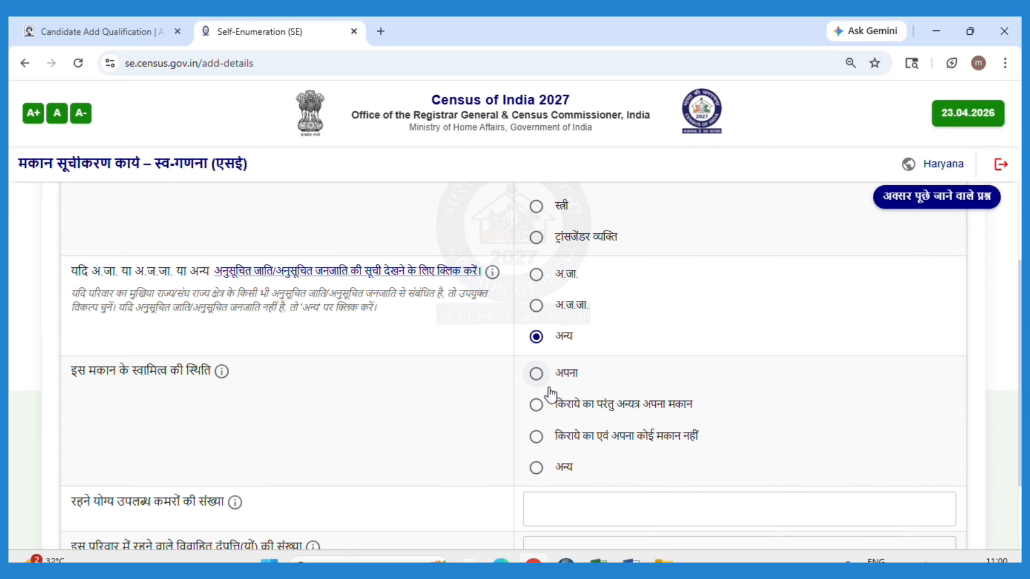
pyautogui.click(536, 373)
pyautogui.scroll(-3, 497, 420)
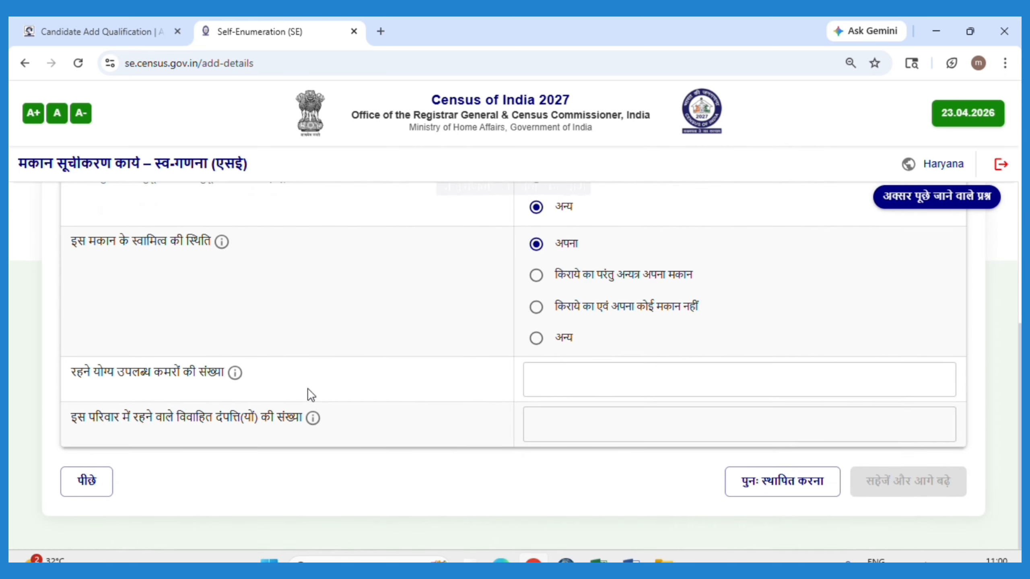
# - Enter 3 habitable rooms and 1 married couple, then save and confirm with हाँ
pyautogui.moveTo(229, 388)
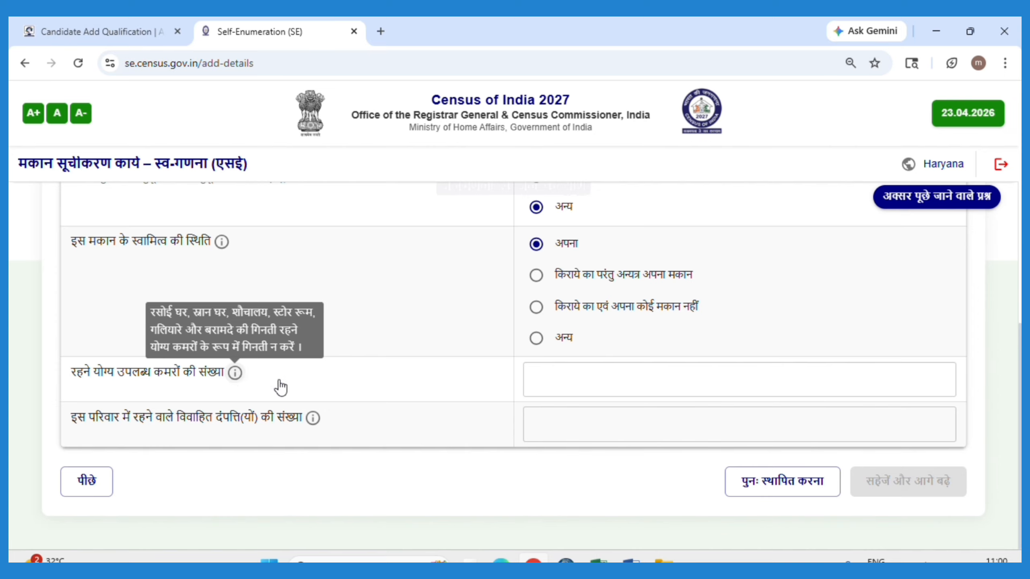
pyautogui.click(526, 386)
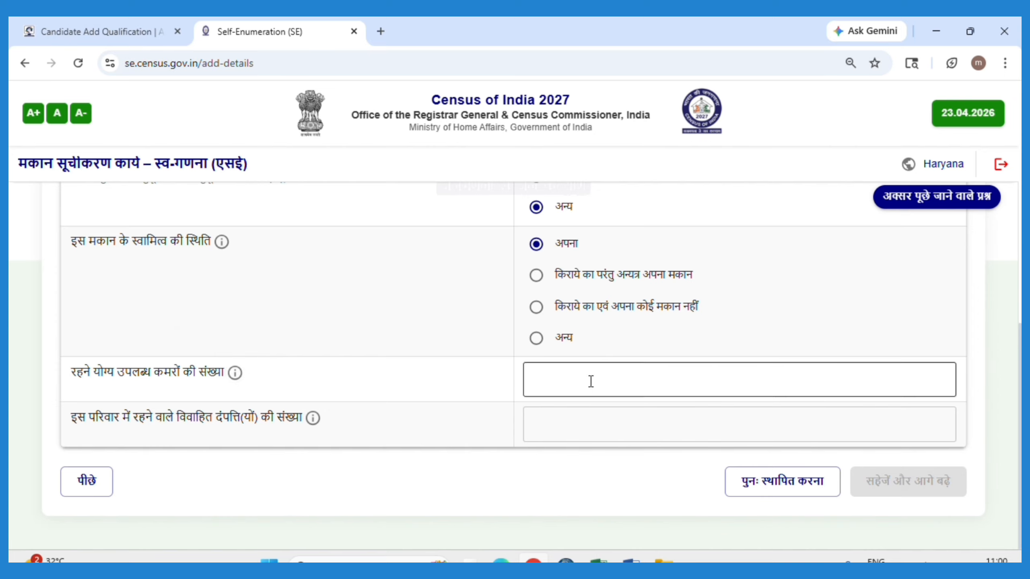
pyautogui.write('3')
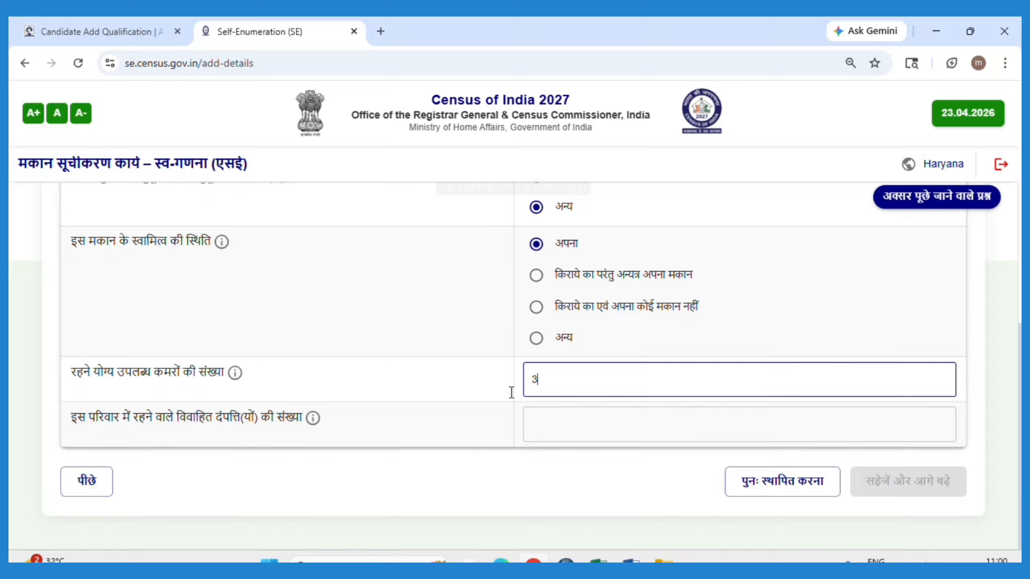
pyautogui.moveTo(314, 424)
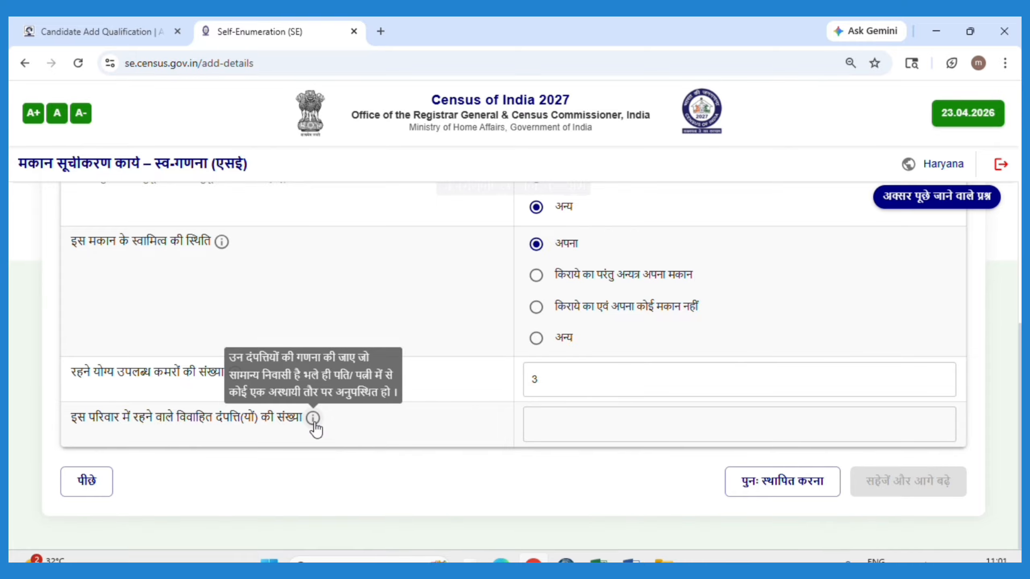
pyautogui.click(739, 424)
pyautogui.write('1')
pyautogui.click(867, 481)
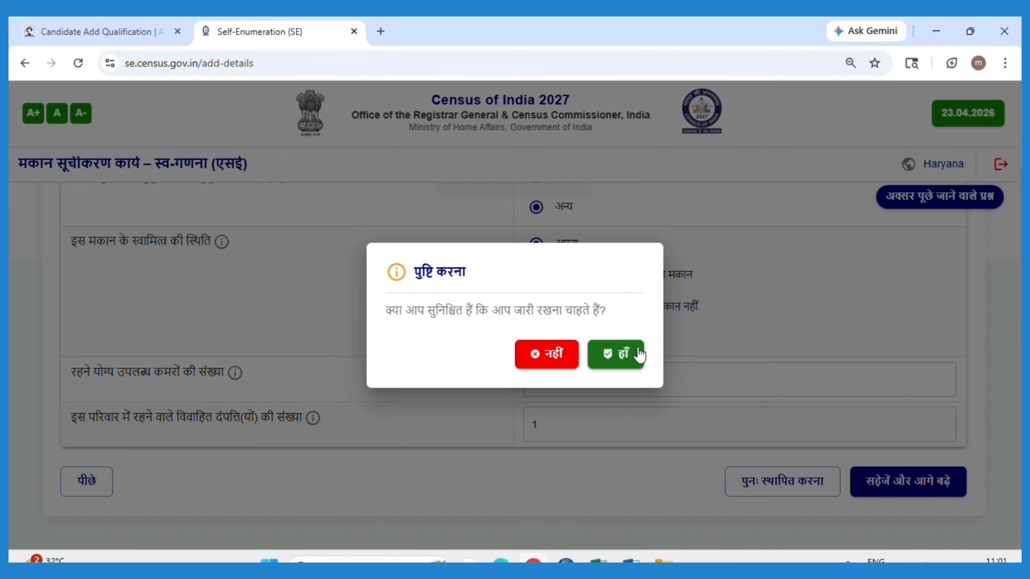
pyautogui.click(634, 355)
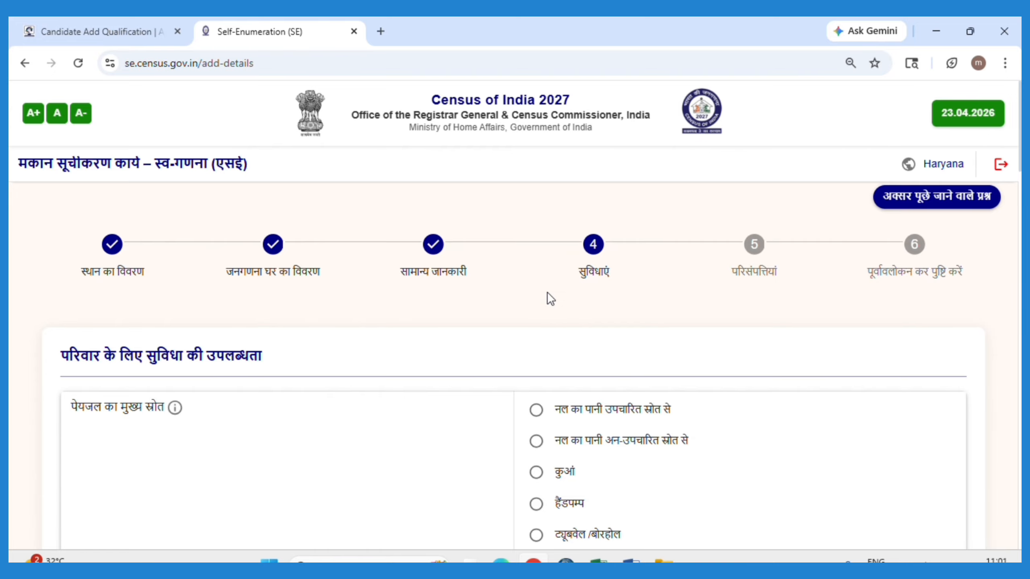
# - Choose नल का पानी उपचारित स्रोत से (treated tap water) as the main drinking-water source
pyautogui.scroll(-2, 440, 383)
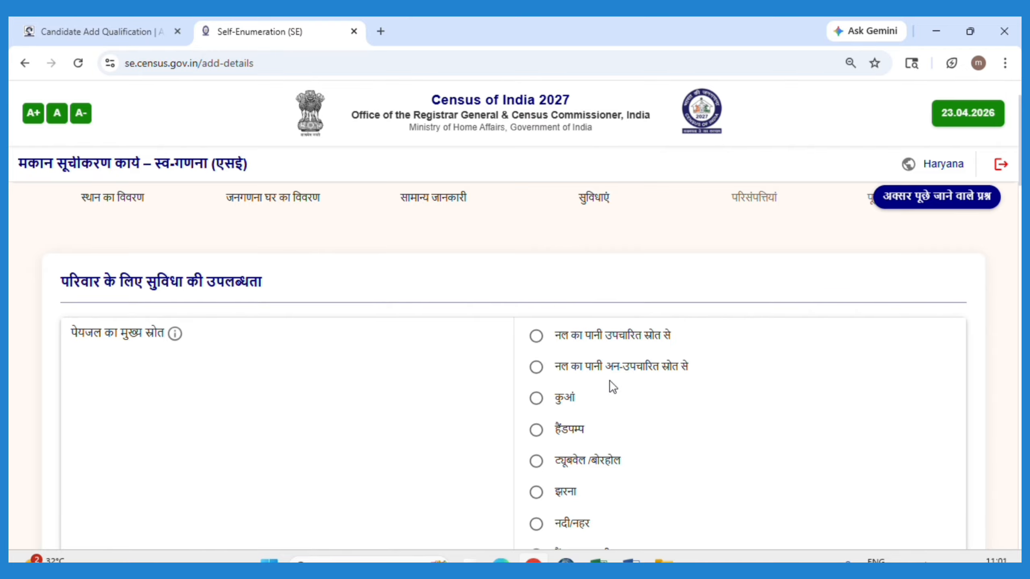
pyautogui.scroll(-2, 611, 385)
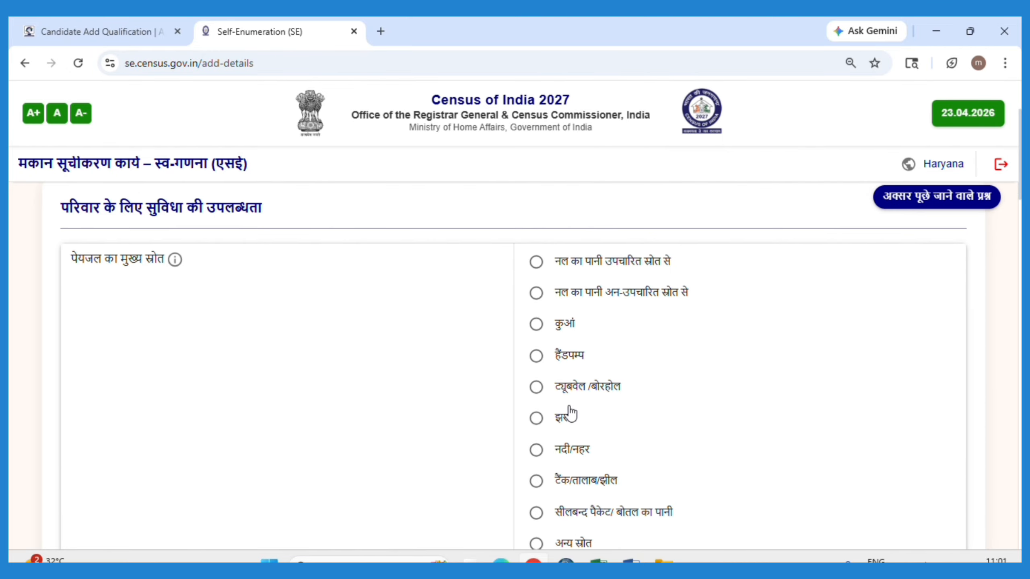
pyautogui.scroll(-1, 573, 463)
pyautogui.scroll(-2, 573, 462)
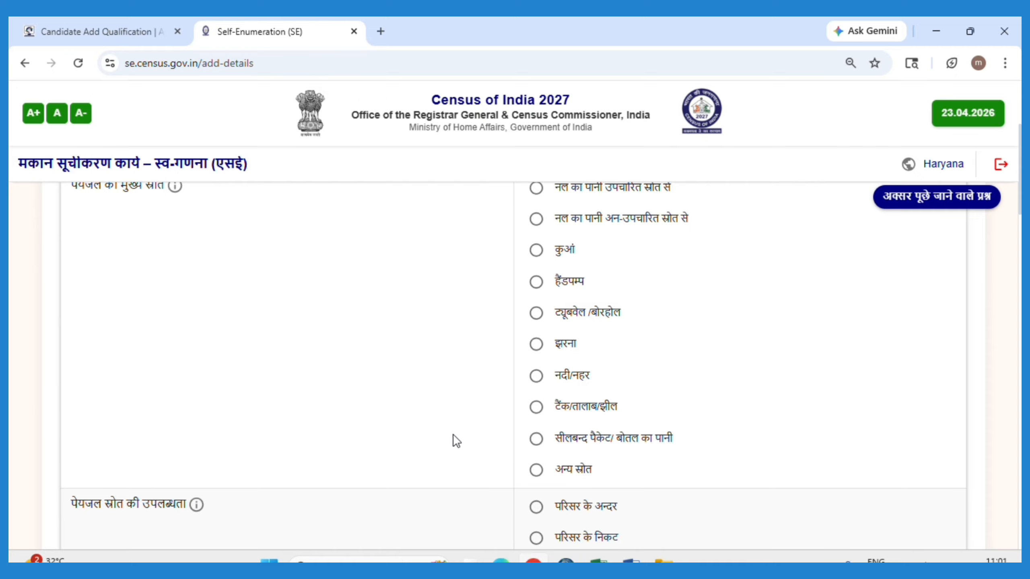
pyautogui.scroll(1, 506, 416)
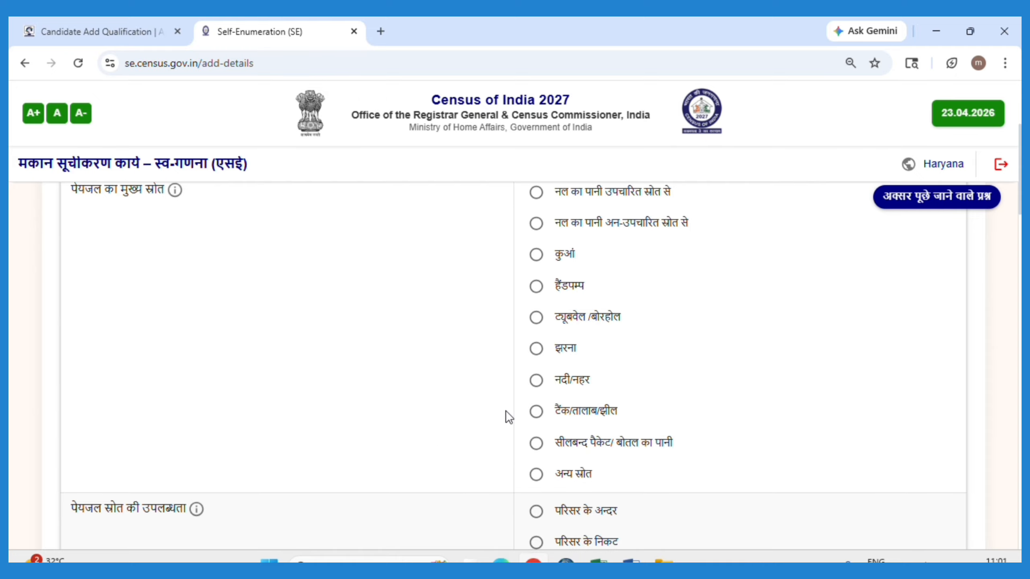
pyautogui.scroll(2, 508, 417)
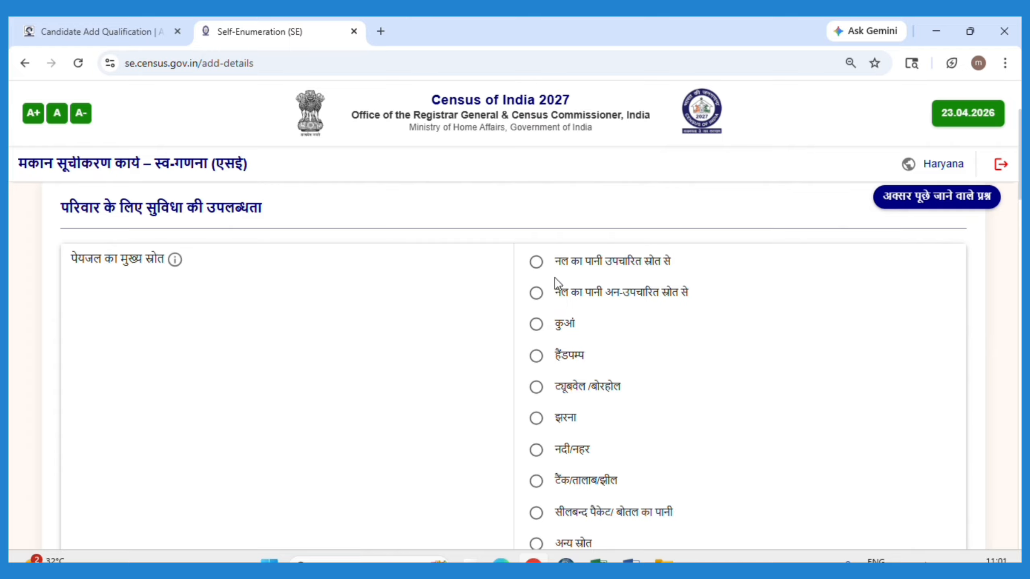
pyautogui.click(542, 266)
pyautogui.scroll(-1, 530, 339)
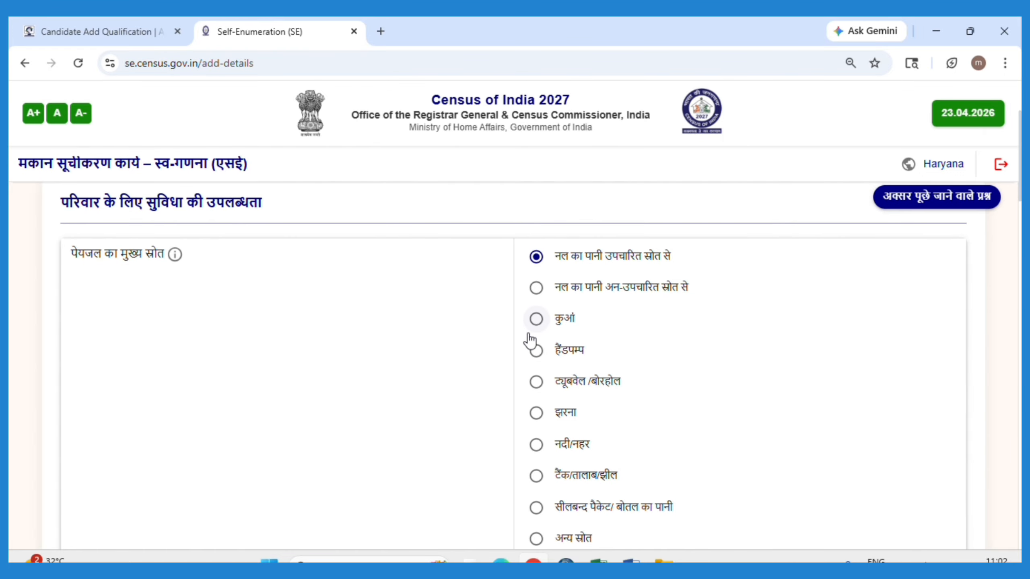
pyautogui.scroll(-2, 530, 340)
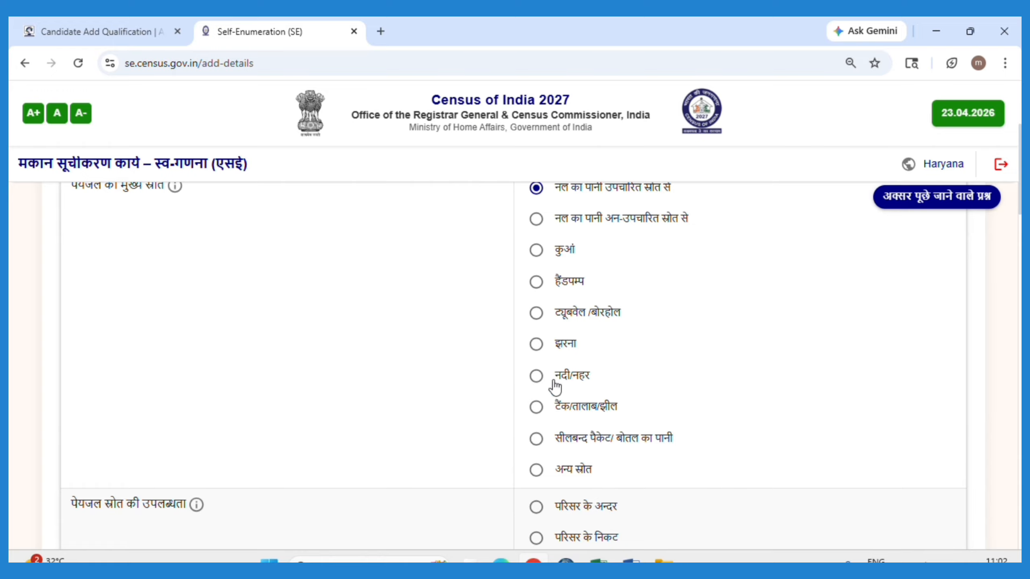
pyautogui.scroll(-2, 373, 422)
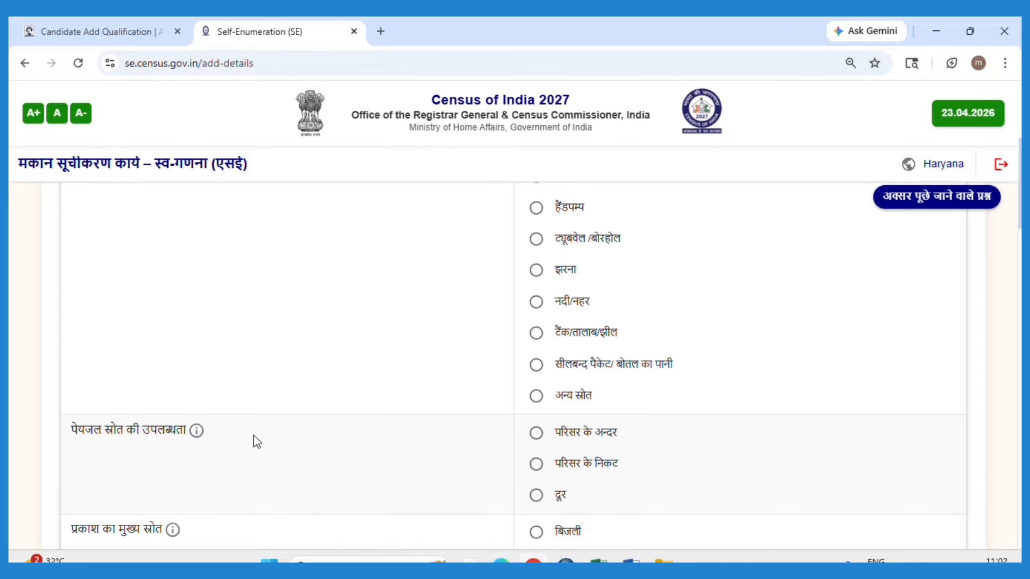
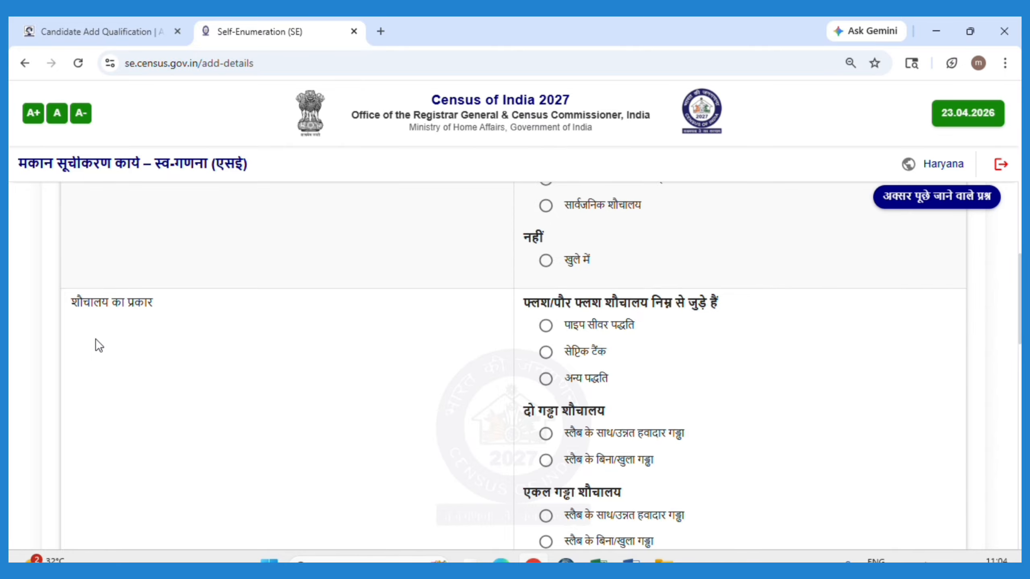
# - Scroll past the toilet type (शौचालय का प्रकार) options to the wastewater drainage question
pyautogui.scroll(-3, 499, 390)
pyautogui.scroll(3, 516, 406)
pyautogui.scroll(-2, 575, 391)
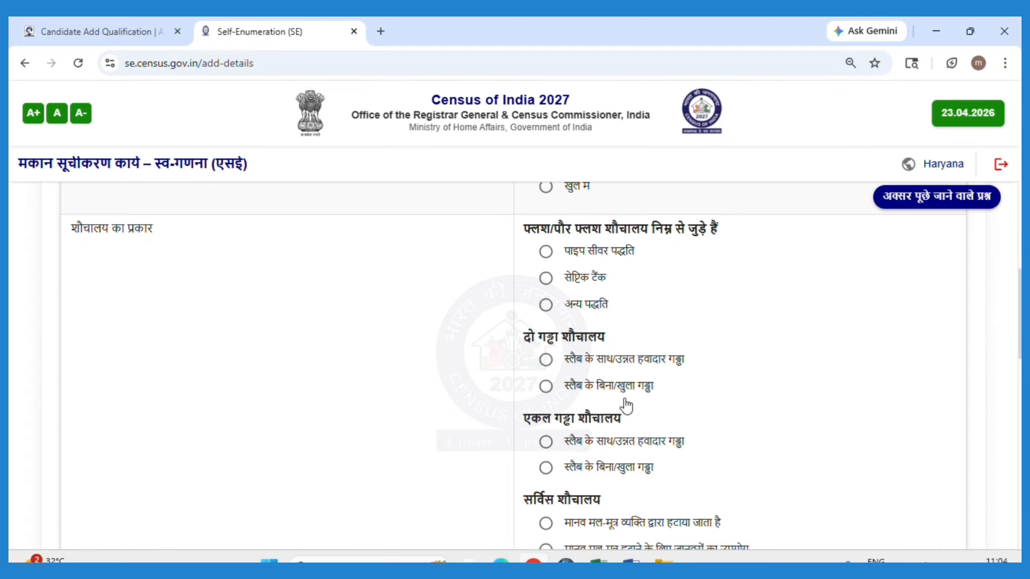
pyautogui.scroll(-2, 627, 405)
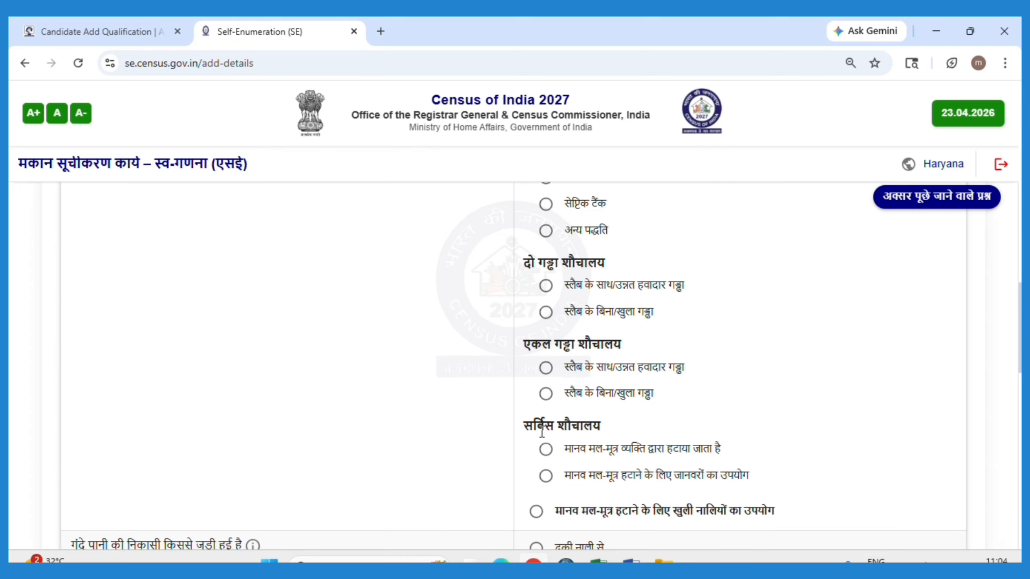
pyautogui.scroll(-2, 541, 433)
pyautogui.scroll(4, 576, 399)
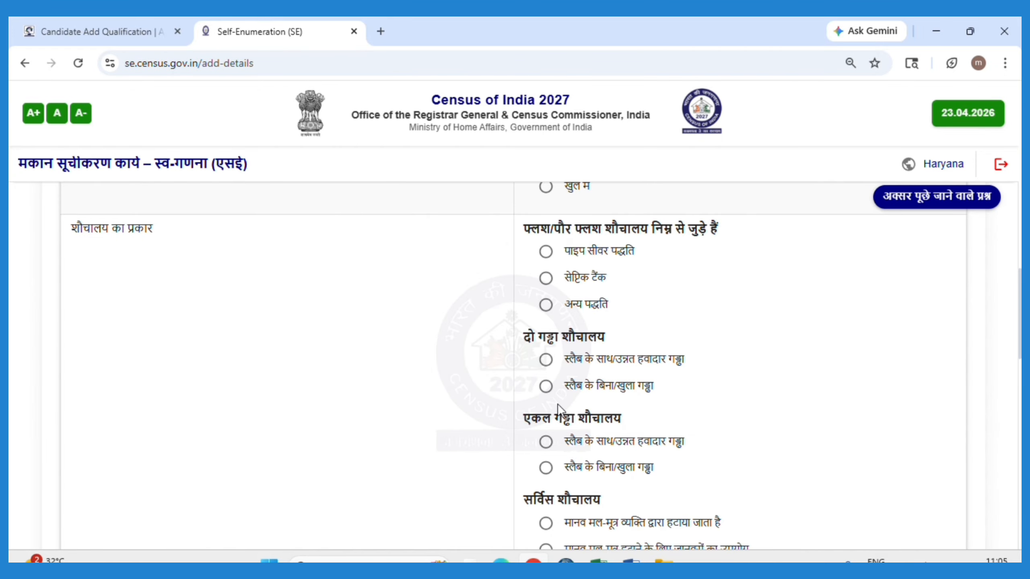
pyautogui.scroll(-8, 356, 389)
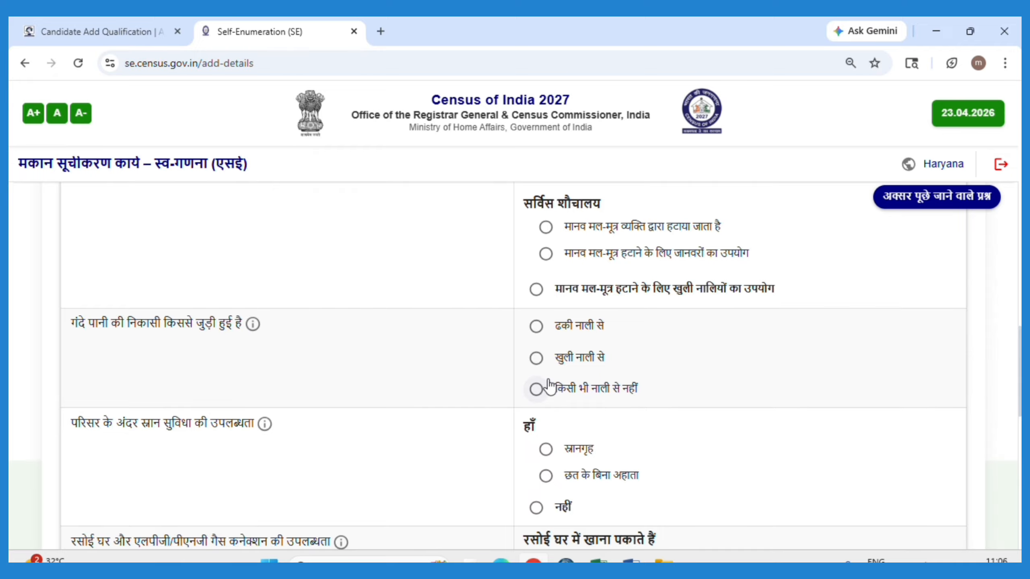
# - Answer wastewater as खुली नाली से (open drain) and bathroom (स्नानगृह) inside the premises
pyautogui.click(536, 358)
pyautogui.scroll(-2, 257, 404)
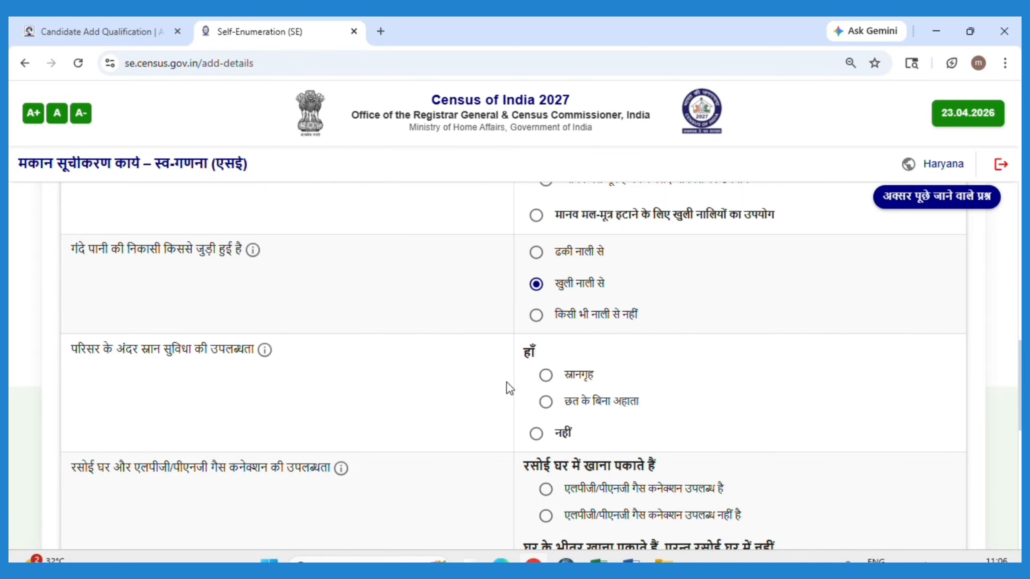
pyautogui.click(545, 375)
pyautogui.scroll(-2, 429, 422)
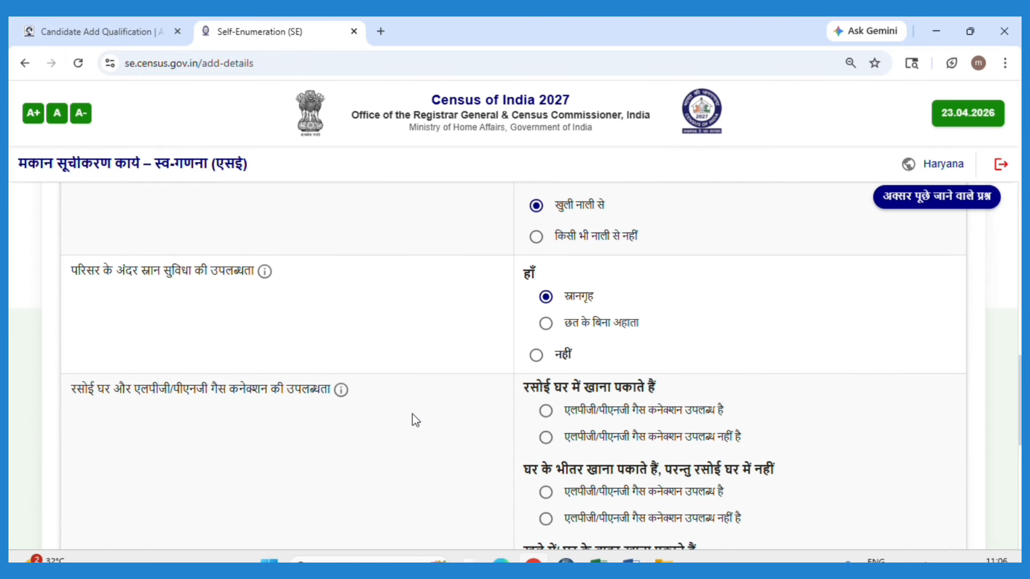
pyautogui.scroll(-2, 412, 414)
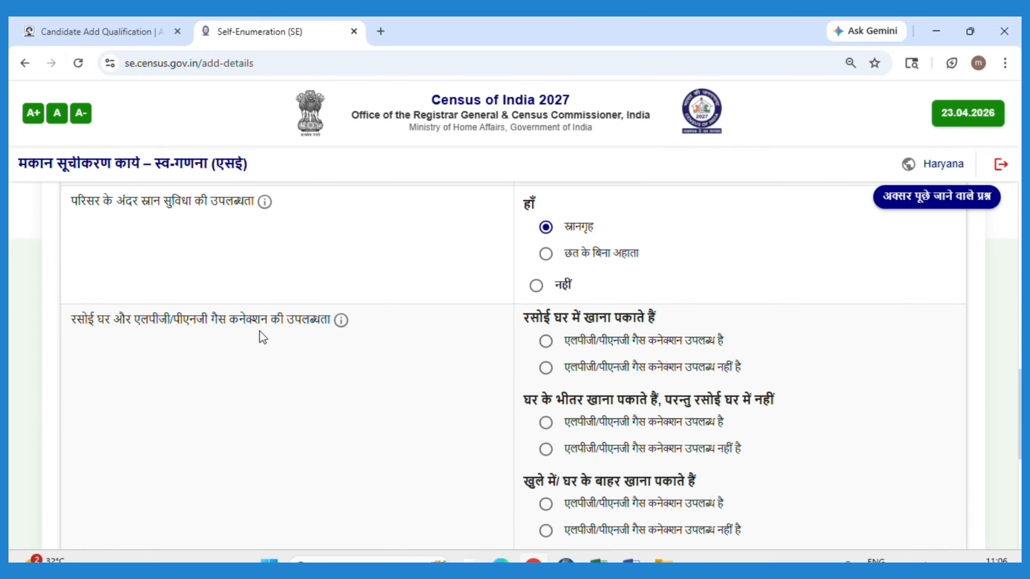
pyautogui.scroll(-8, 447, 359)
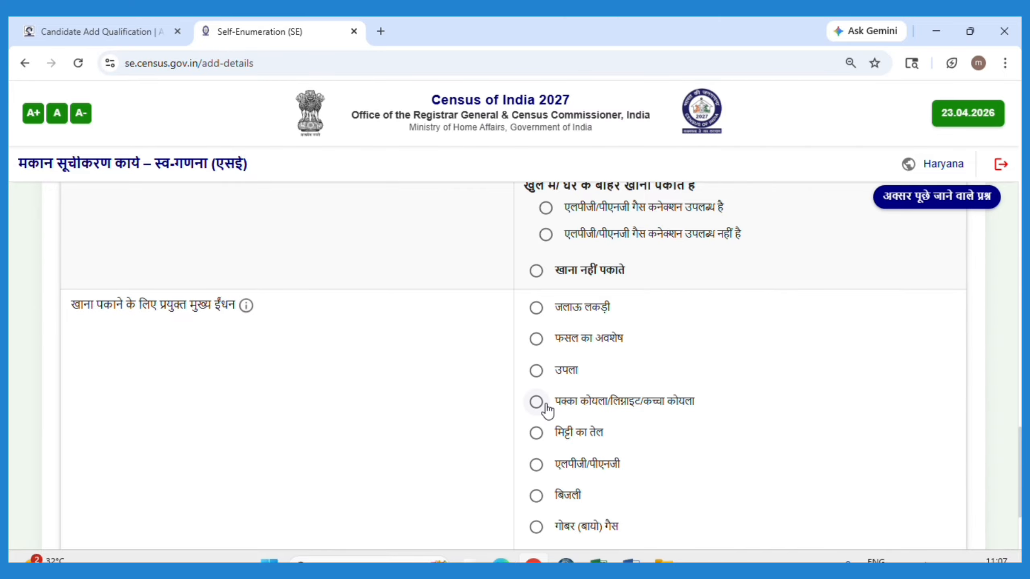
pyautogui.scroll(-2, 558, 449)
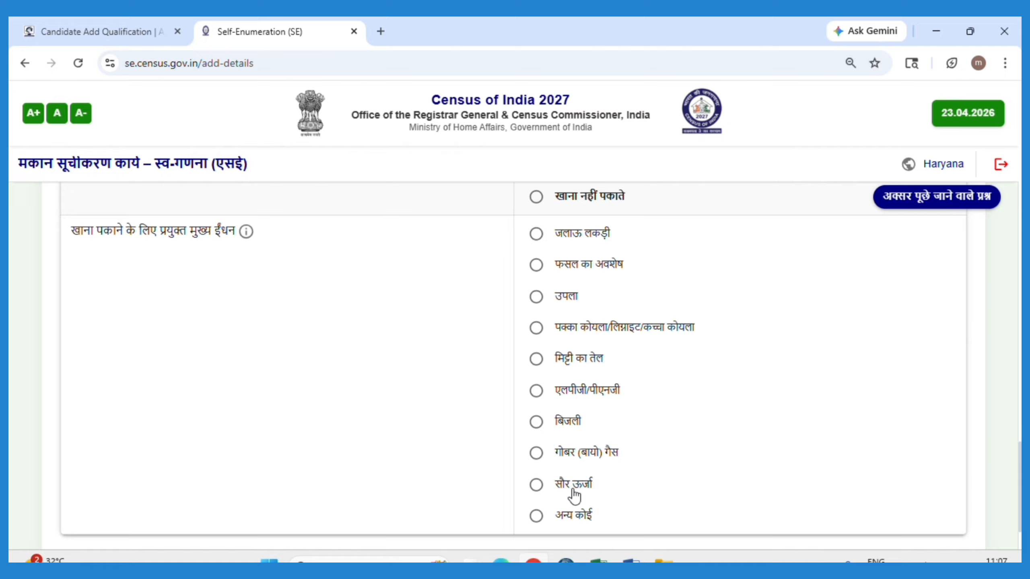
pyautogui.scroll(4, 571, 489)
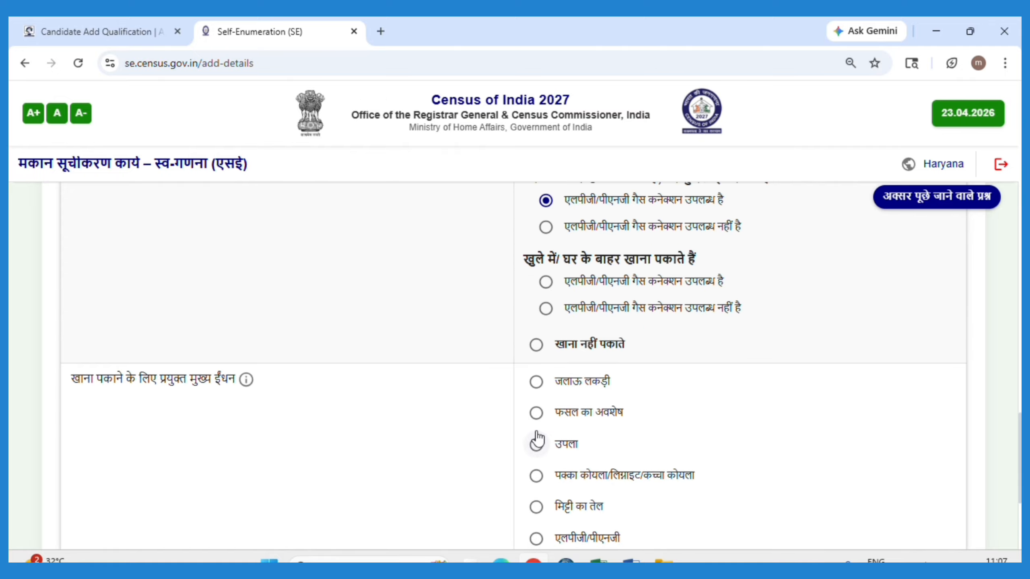
# - Choose crop residue (फसल का अवशेष) as cooking fuel and save the amenities, confirming with हाँ
pyautogui.click(537, 414)
pyautogui.scroll(-1, 539, 427)
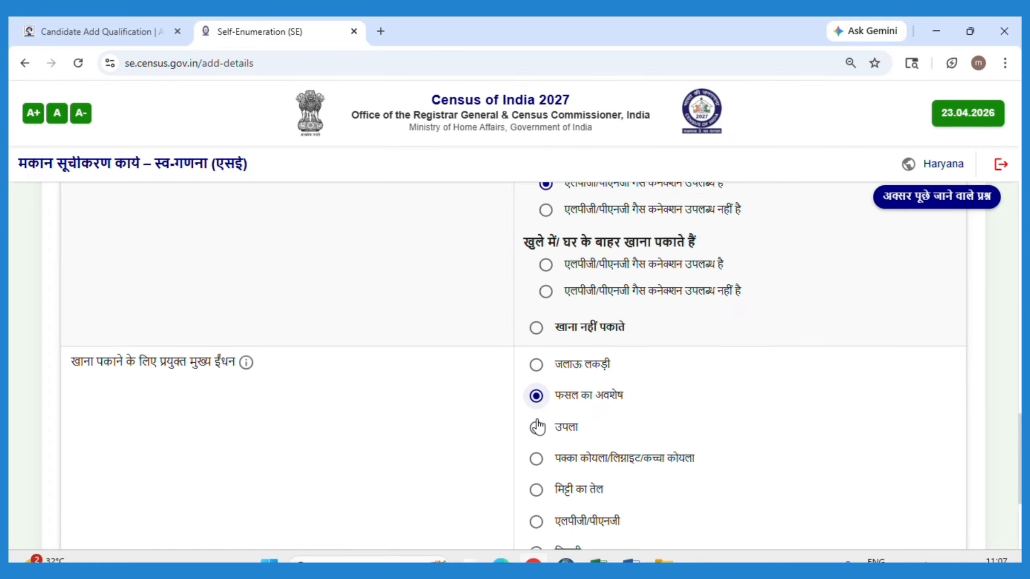
pyautogui.scroll(-5, 538, 427)
pyautogui.click(881, 498)
pyautogui.click(613, 365)
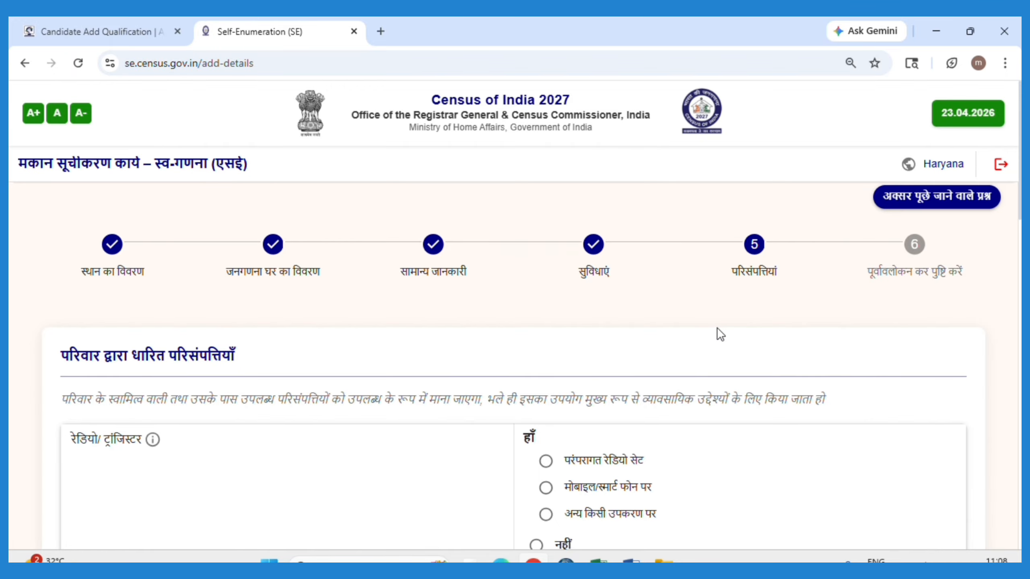
# - Record radio on mobile/smartphone and answer no for television
pyautogui.scroll(-3, 282, 386)
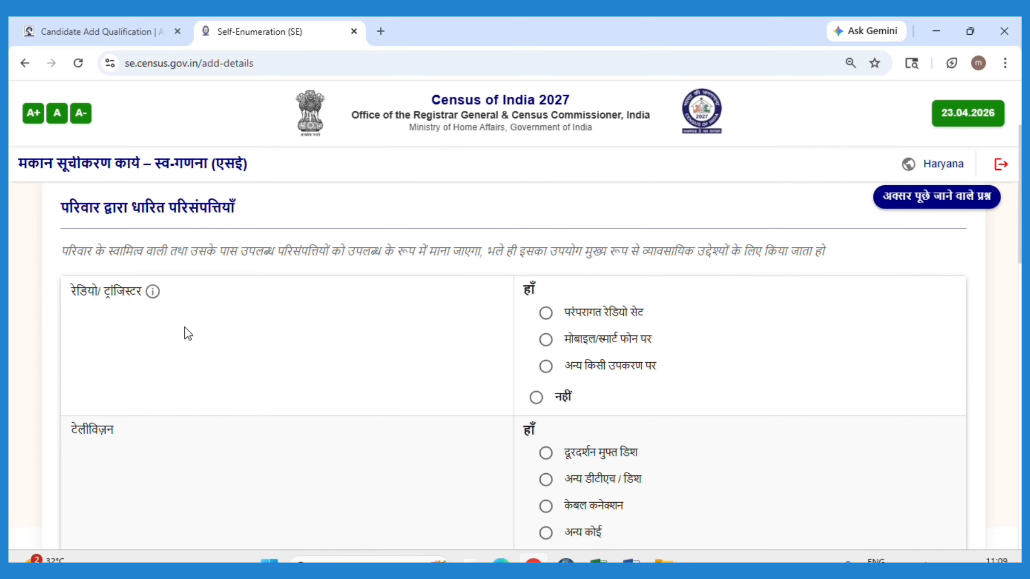
pyautogui.click(546, 341)
pyautogui.scroll(-2, 319, 343)
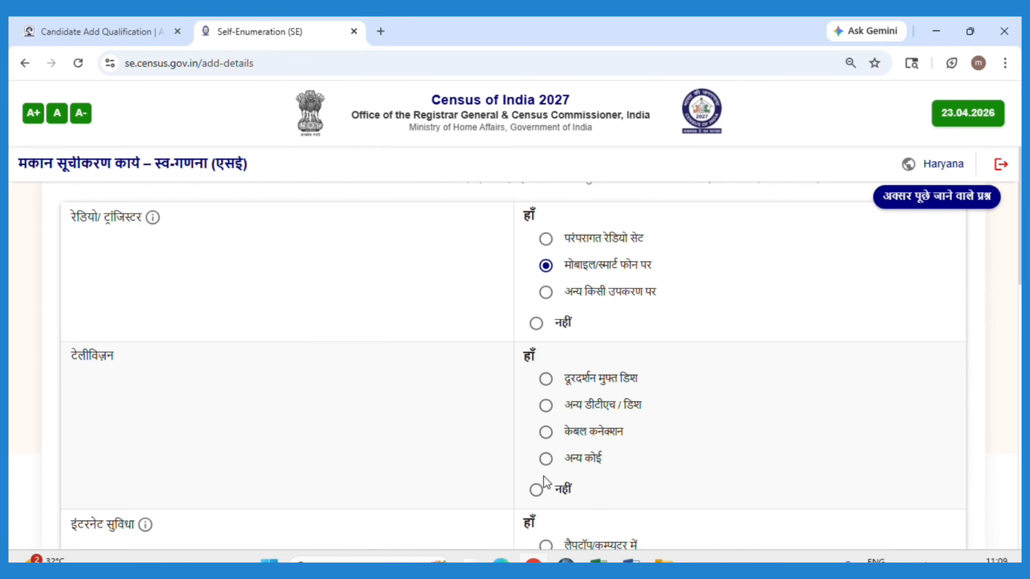
pyautogui.click(536, 489)
pyautogui.scroll(-2, 203, 388)
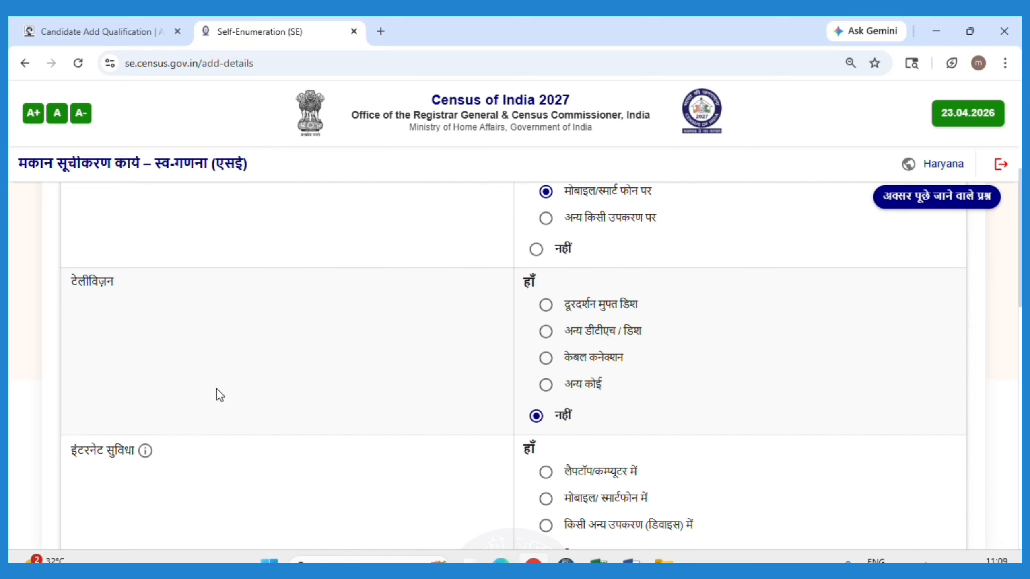
pyautogui.click(545, 383)
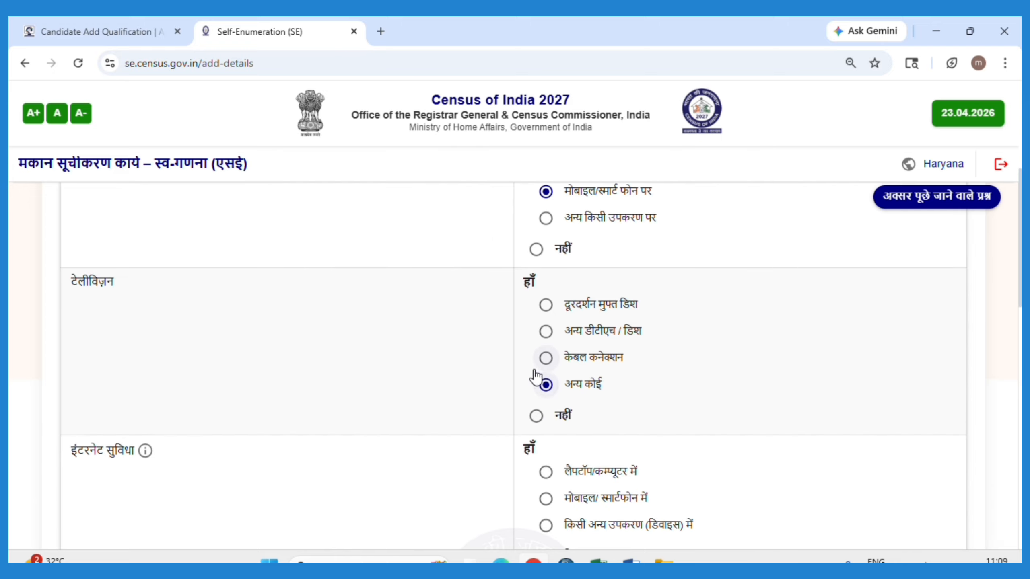
pyautogui.click(536, 416)
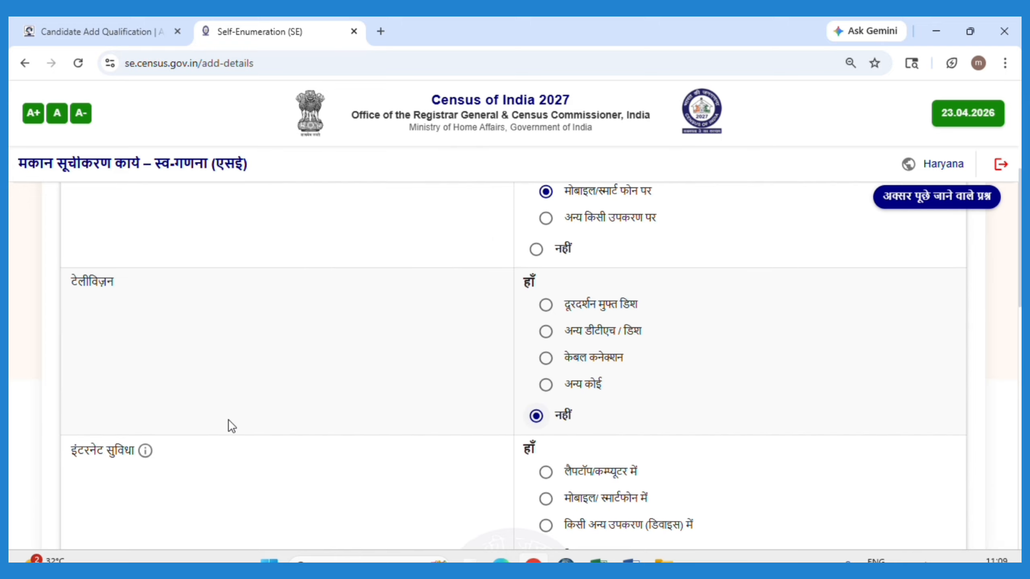
pyautogui.scroll(-2, 229, 419)
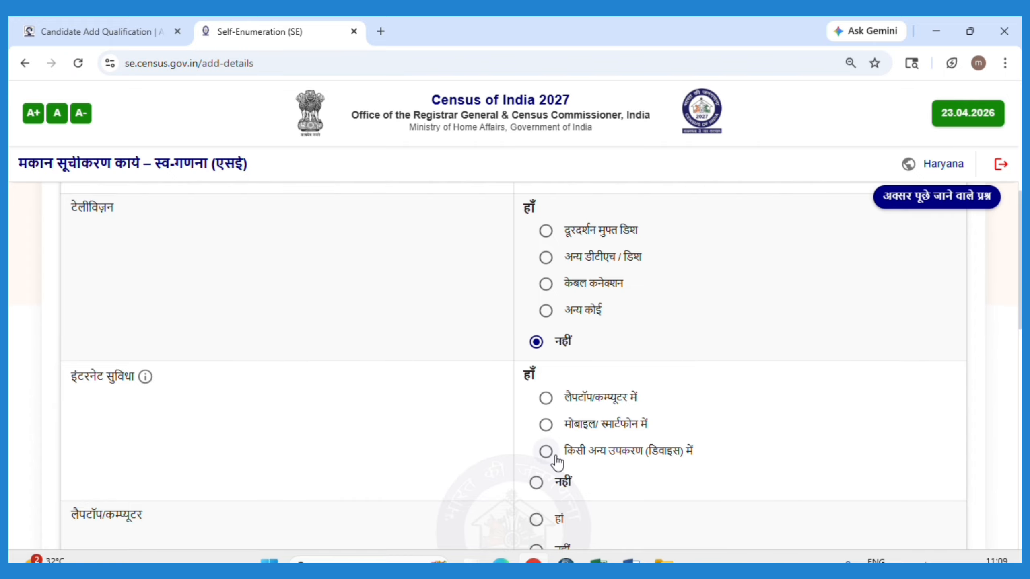
# - Record internet via mobile/smartphone, laptop/computer as हां, and telephone as दोनों (both)
pyautogui.click(546, 424)
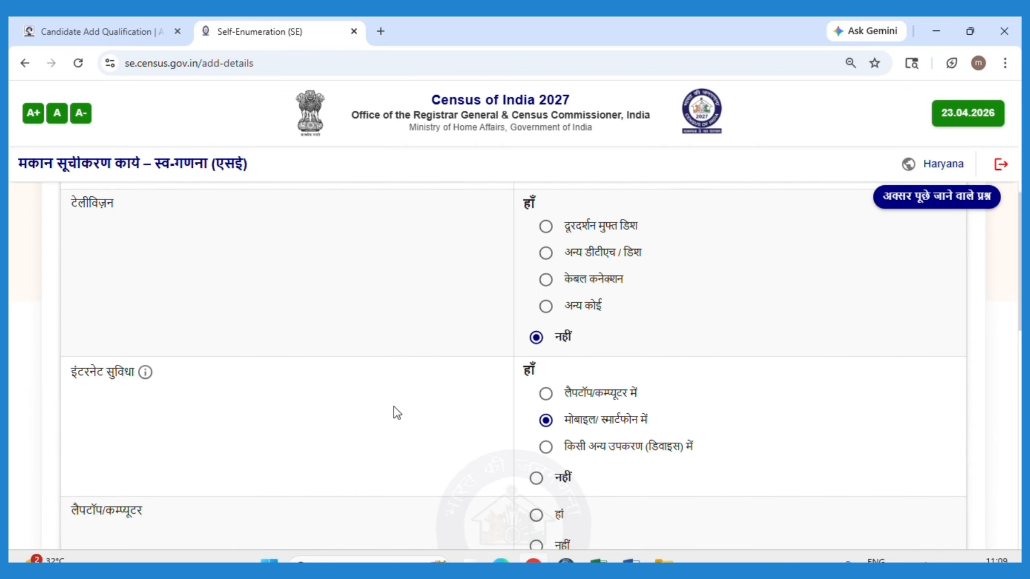
pyautogui.scroll(-4, 237, 416)
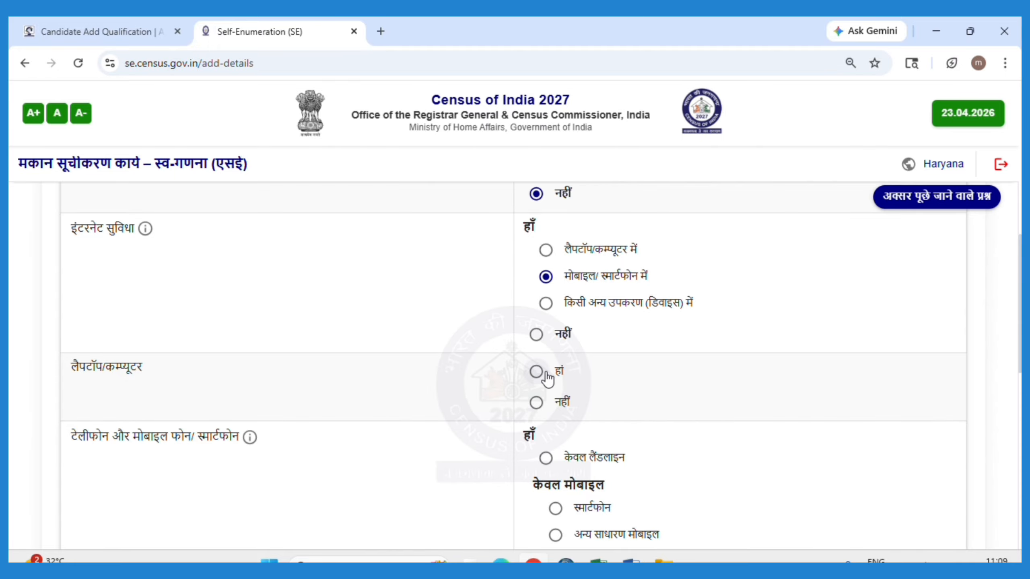
pyautogui.click(534, 372)
pyautogui.scroll(-2, 246, 420)
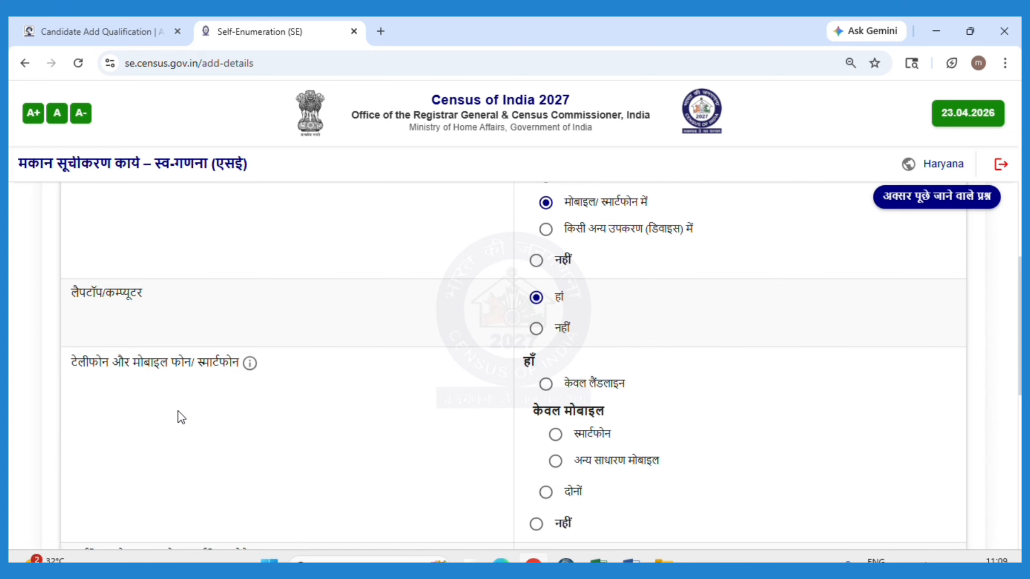
pyautogui.scroll(-2, 216, 345)
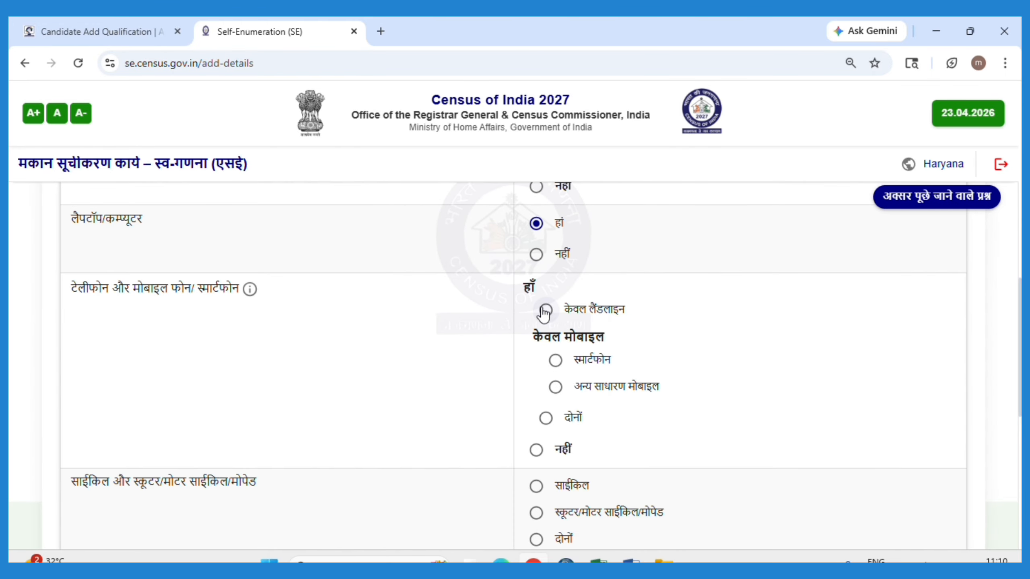
pyautogui.scroll(-2, 551, 364)
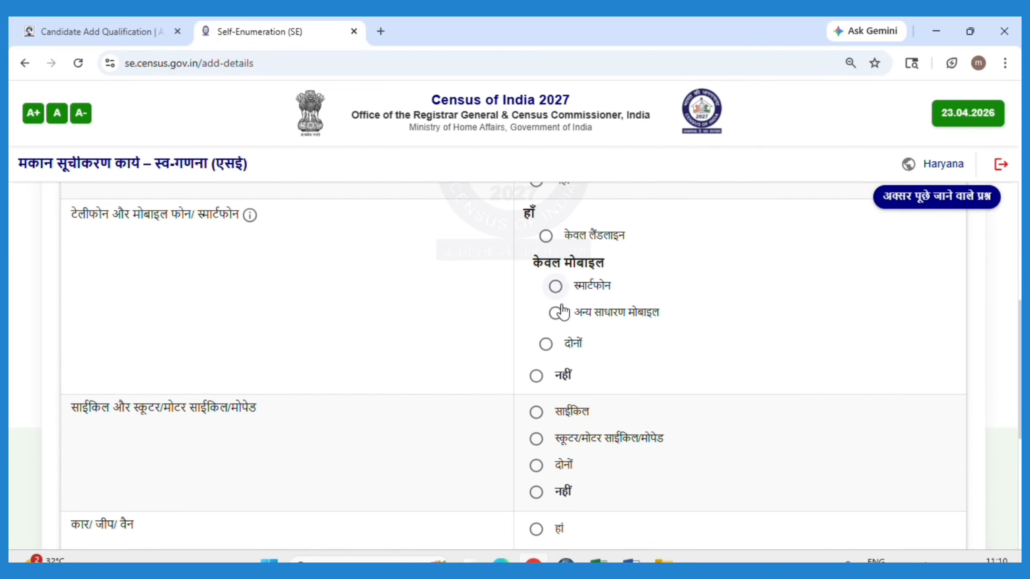
pyautogui.click(546, 345)
# - Settle the cycle/scooter/motorcycle question on no after trying the other options
pyautogui.scroll(-2, 118, 414)
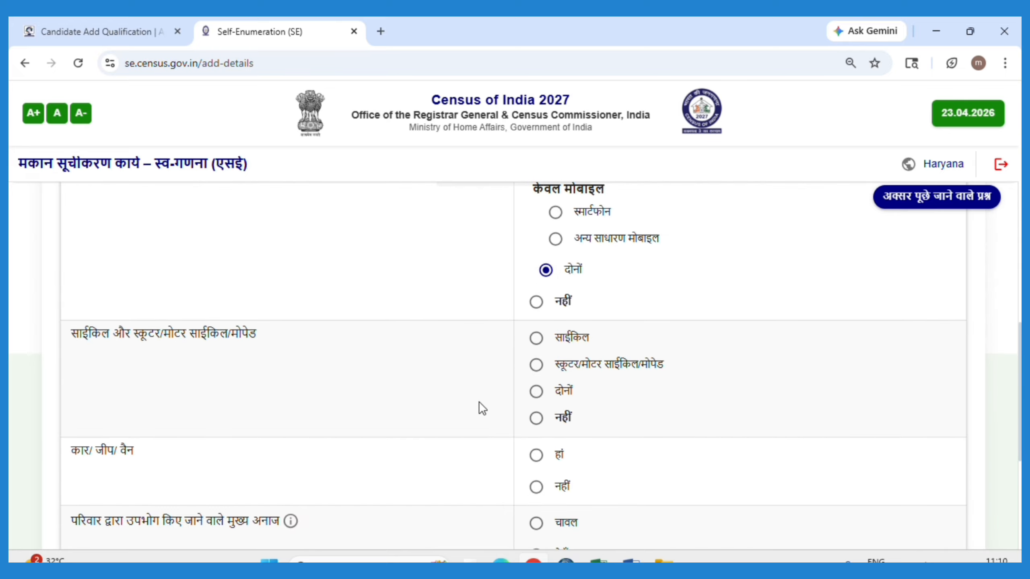
pyautogui.click(542, 336)
pyautogui.click(536, 367)
pyautogui.click(536, 390)
pyautogui.click(535, 418)
pyautogui.scroll(-3, 395, 391)
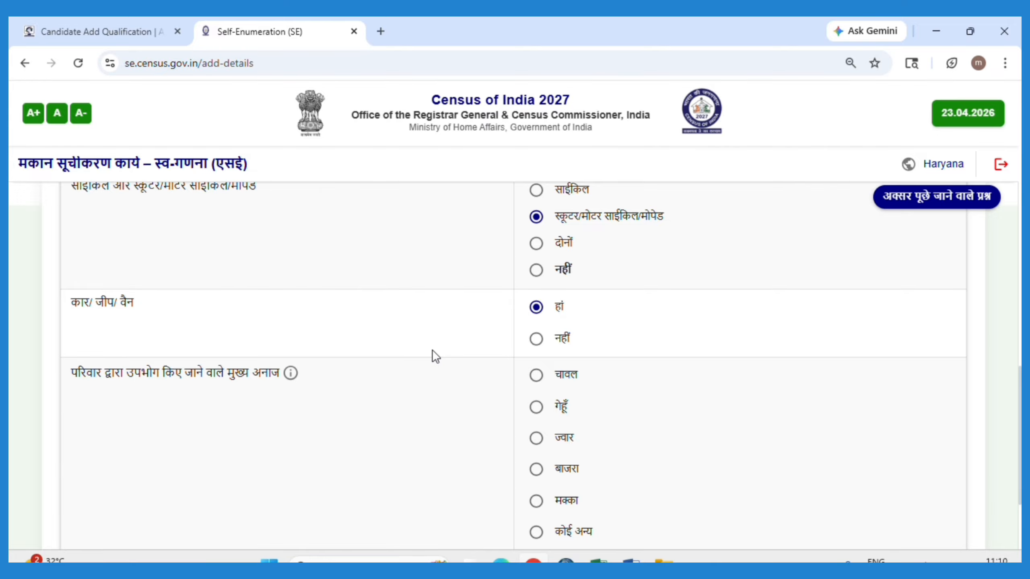
# - Set car/jeep/van ownership to yes and go to the bottom of the assets form
pyautogui.click(536, 339)
pyautogui.click(536, 307)
pyautogui.click(536, 339)
pyautogui.click(536, 307)
pyautogui.scroll(-2, 257, 389)
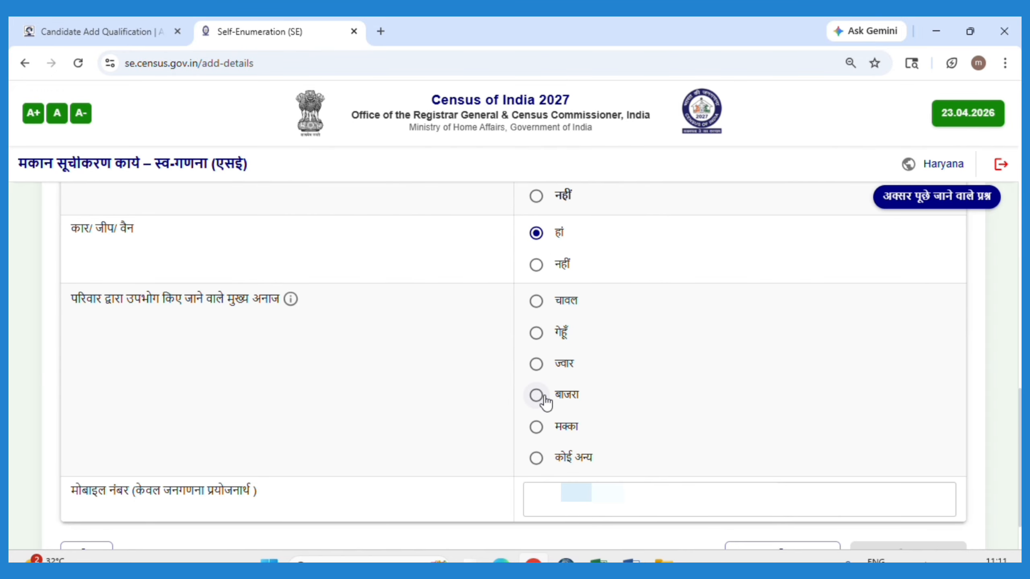
pyautogui.scroll(-2, 503, 444)
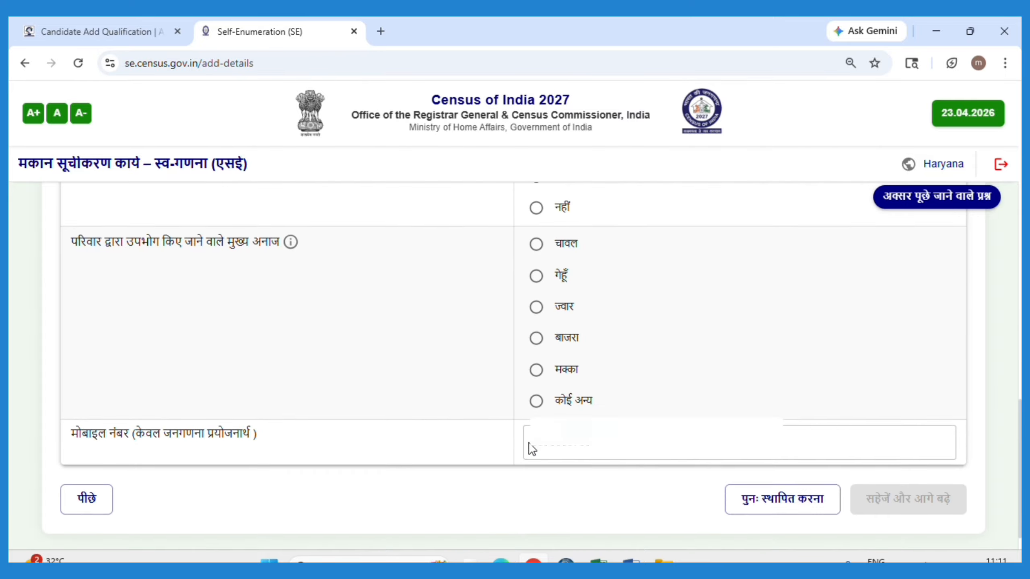
pyautogui.scroll(10, 462, 428)
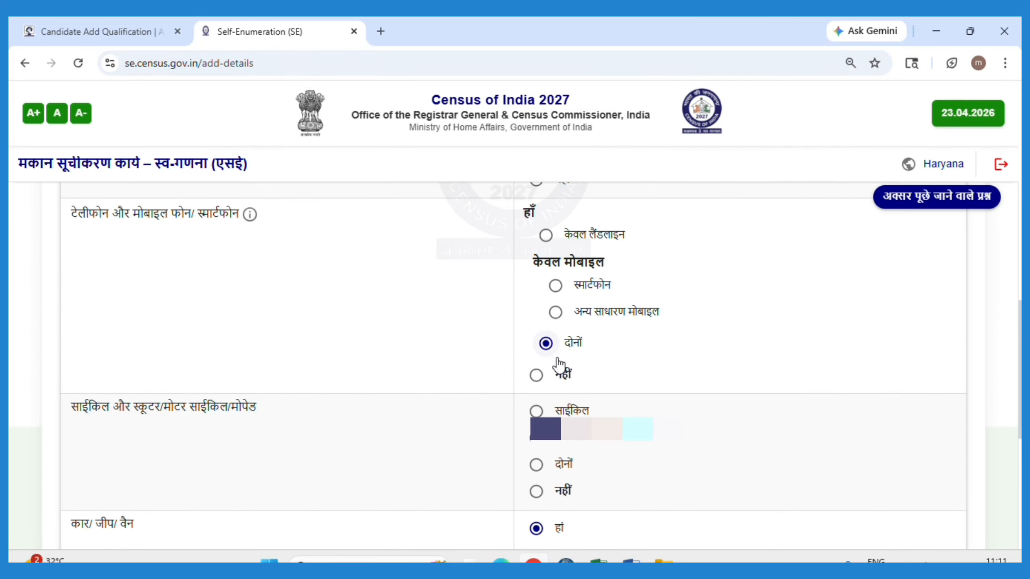
pyautogui.scroll(-10, 558, 363)
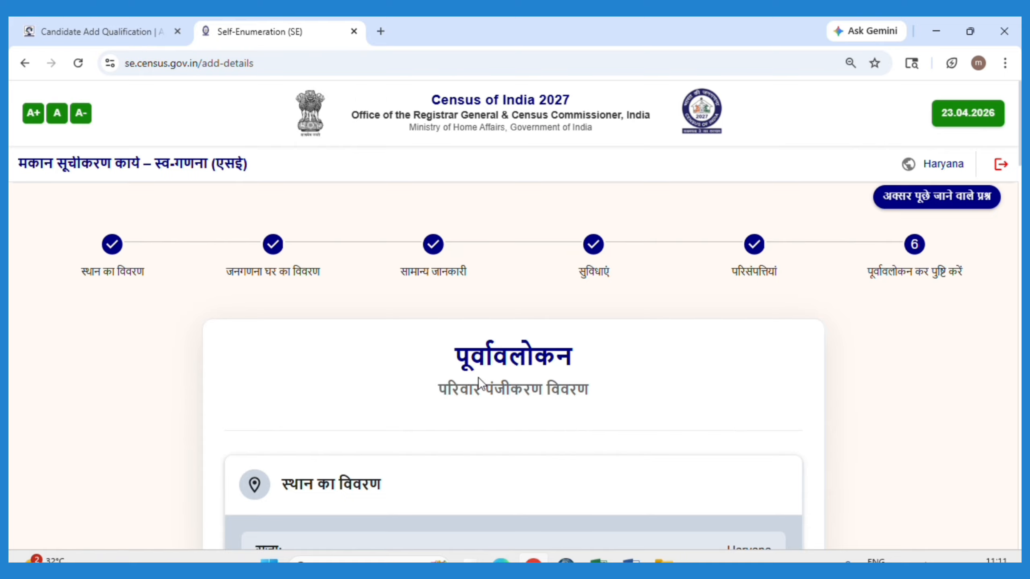
# - Review the recorded household answers on the पूर्वावलोकन preview page
pyautogui.scroll(-3, 519, 399)
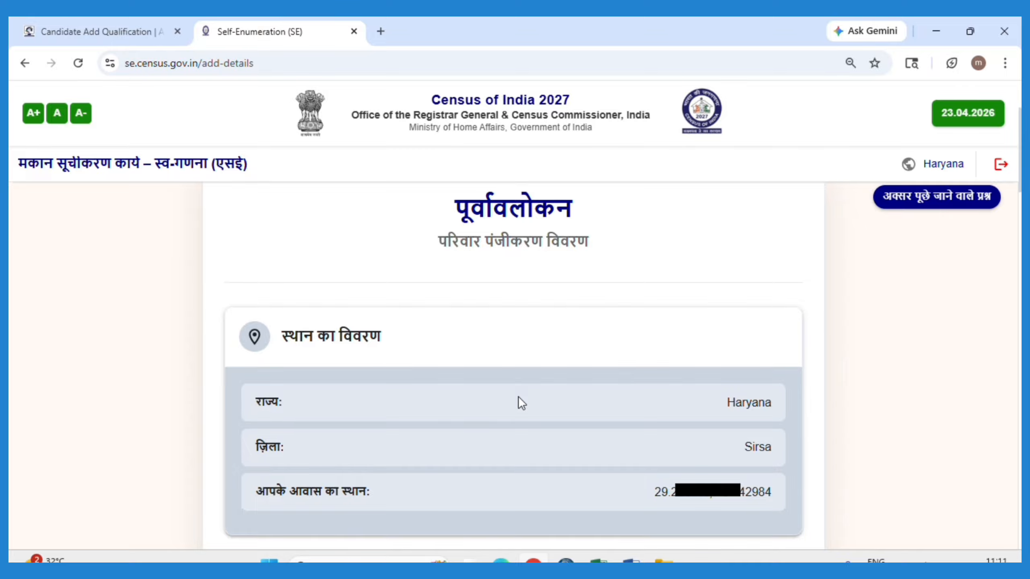
pyautogui.scroll(-10, 420, 374)
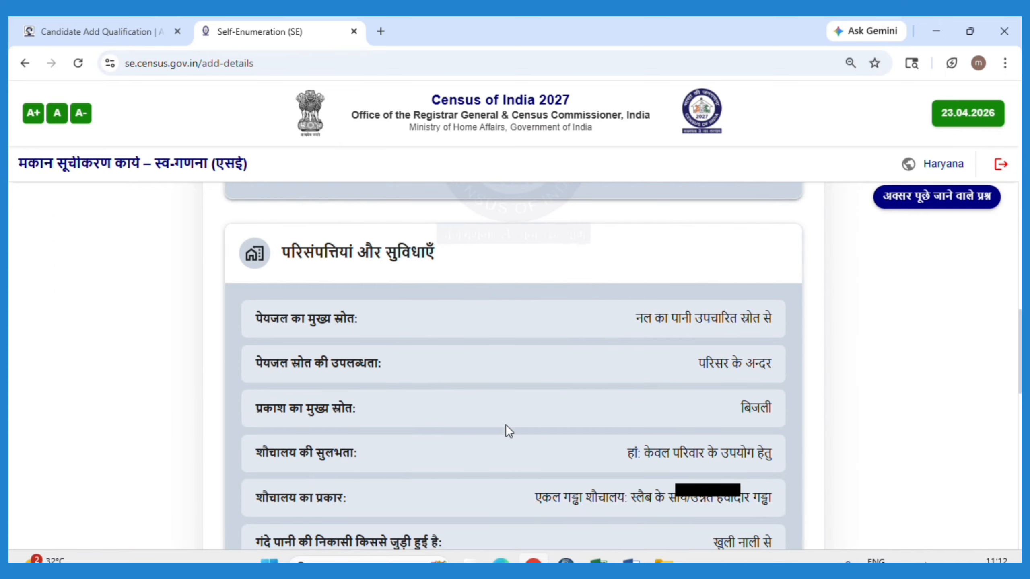
pyautogui.scroll(15, 506, 424)
pyautogui.scroll(-15, 527, 413)
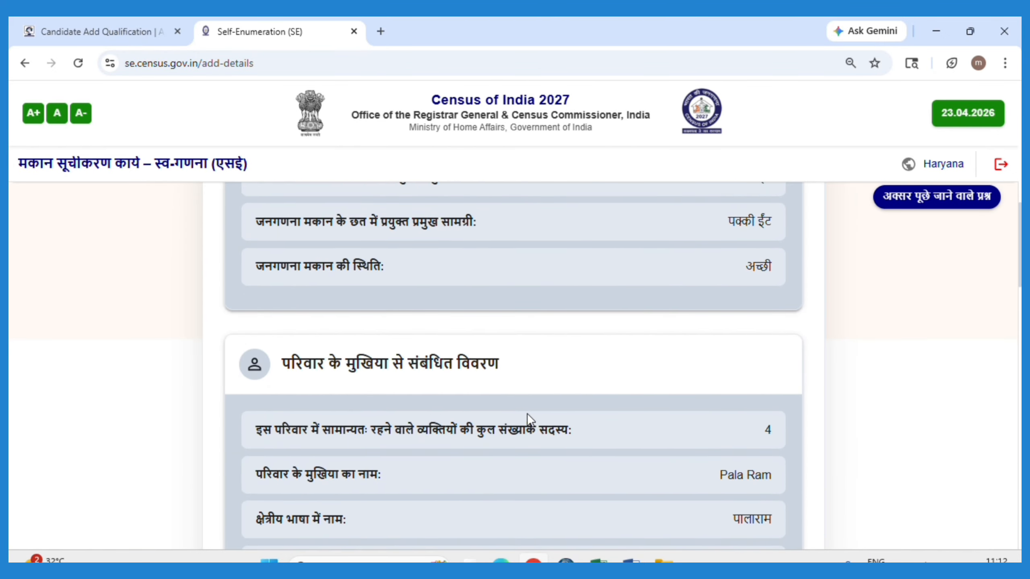
pyautogui.scroll(-6, 528, 414)
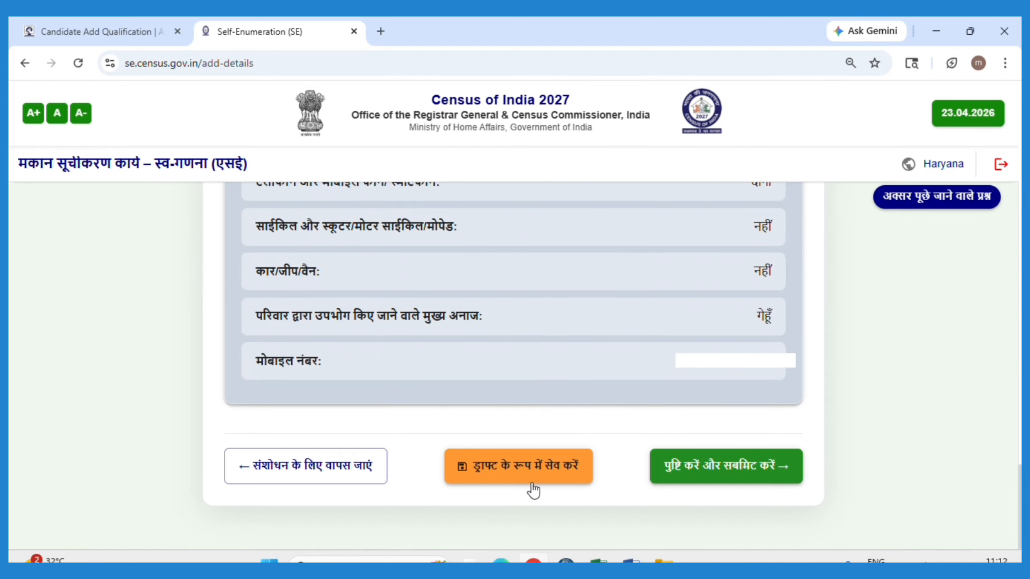
pyautogui.scroll(5, 468, 443)
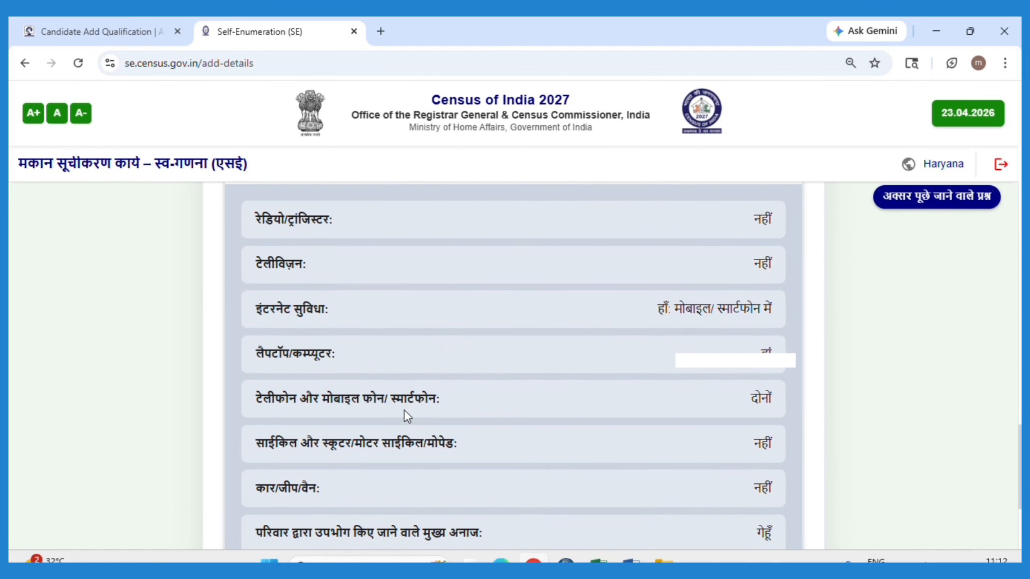
pyautogui.scroll(-5, 404, 411)
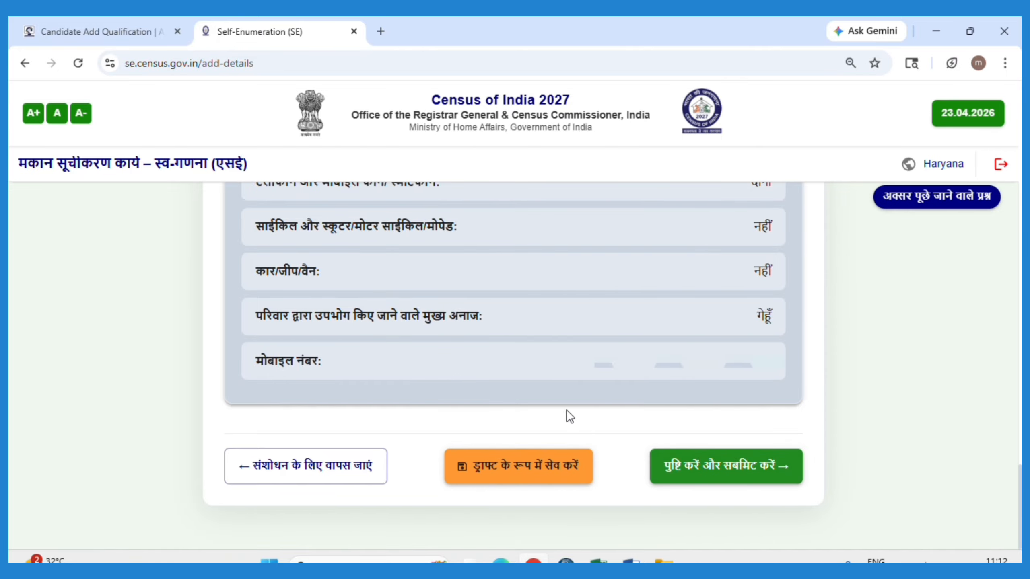
pyautogui.scroll(15, 559, 406)
pyautogui.scroll(3, 558, 403)
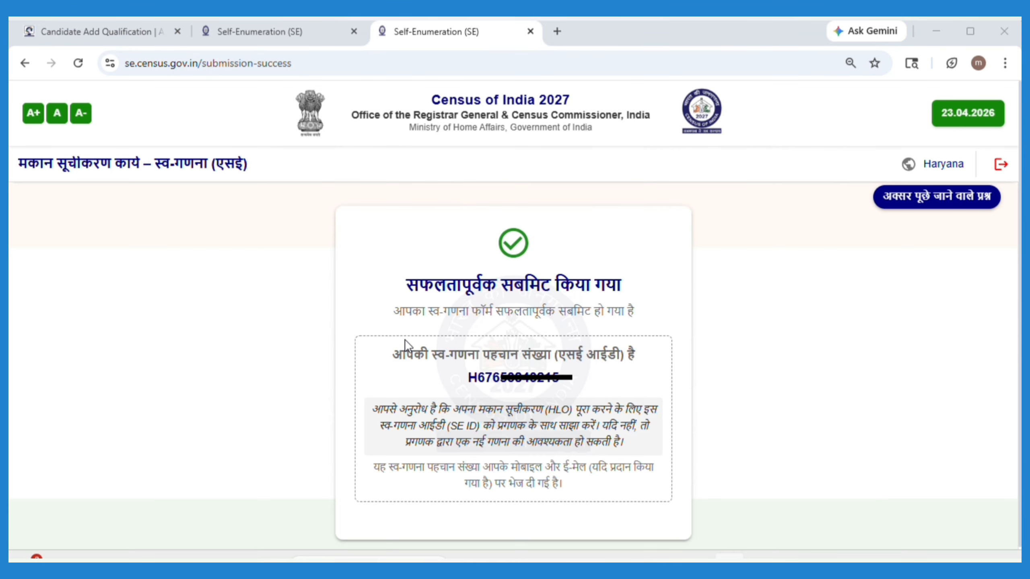